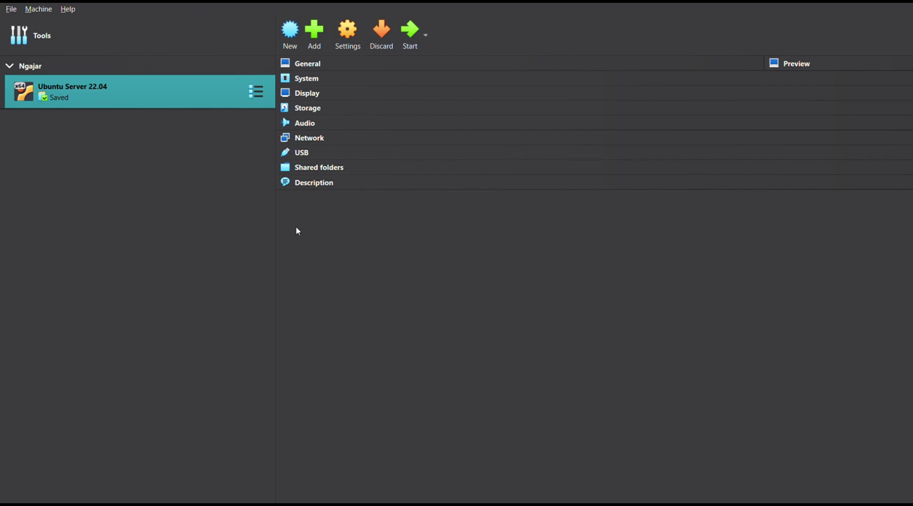
Boot the Ubuntu Server 22.04 VM and run ip addr to list its network addresses
left_click(411, 43)
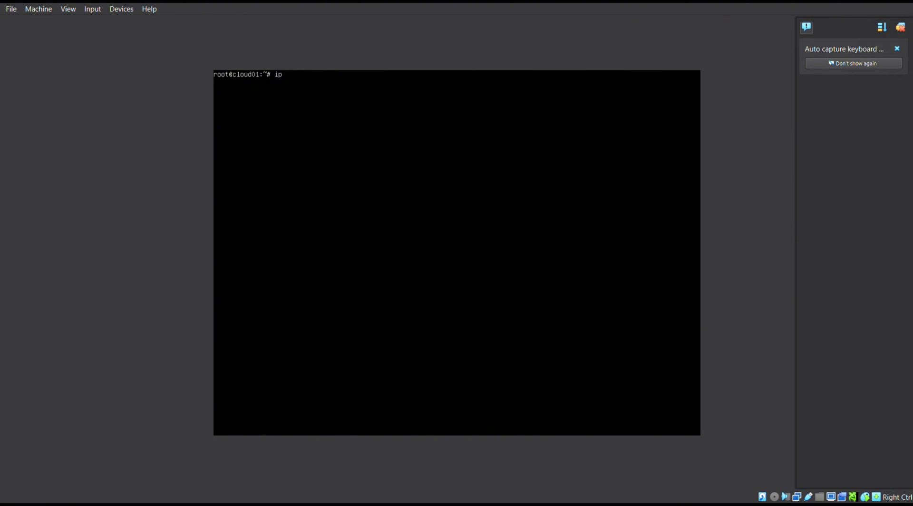
type("addr")
key("Return")
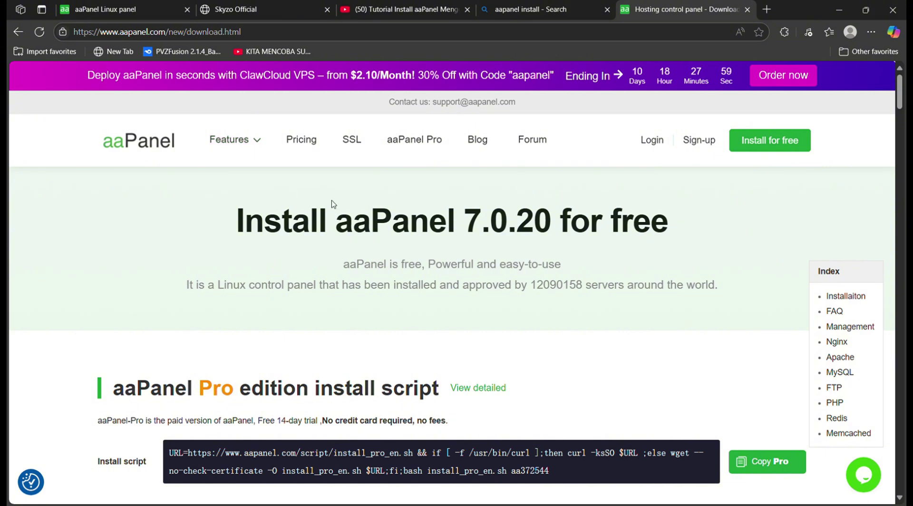
Copy the aaPanel Free edition install command and close the copy-confirmation popup
scroll(271, 282, "down", 3)
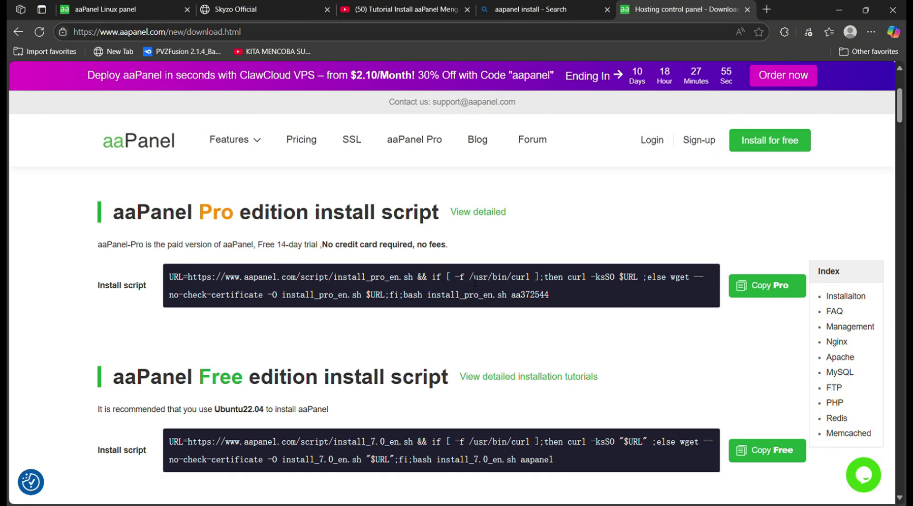
left_click(762, 452)
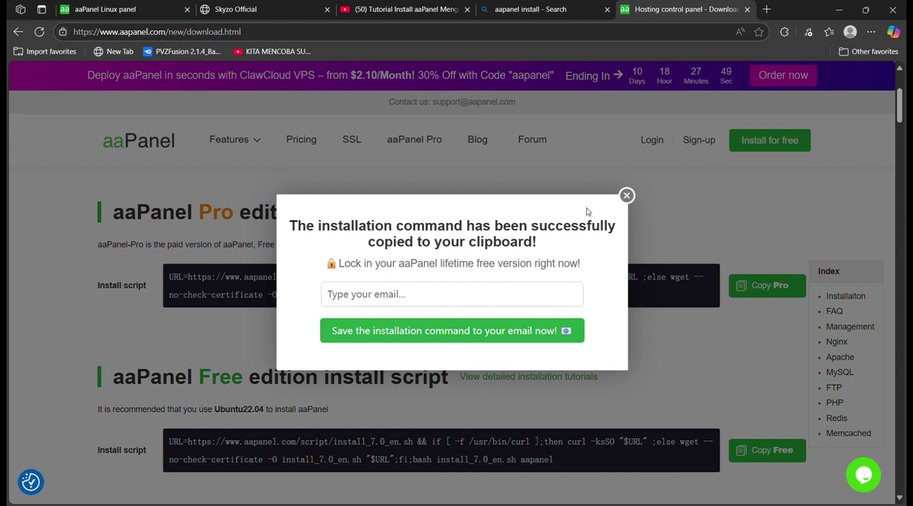
left_click(627, 198)
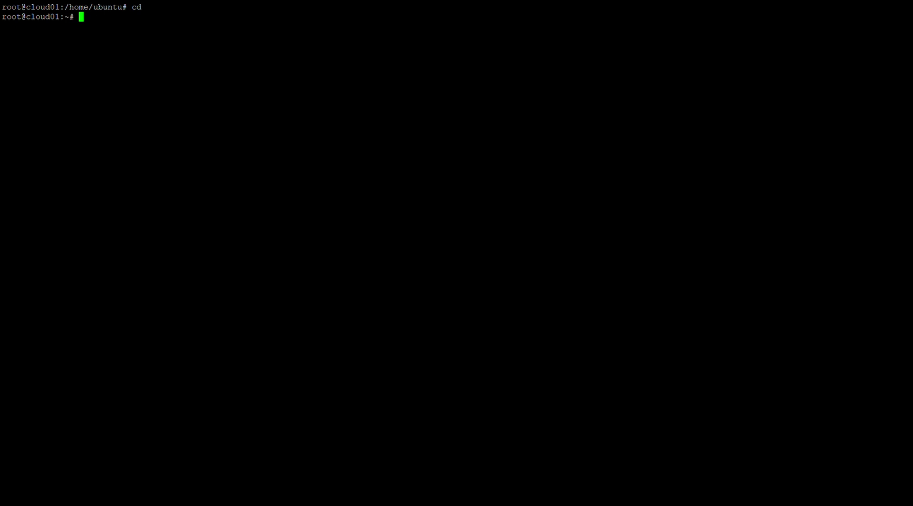
right_click(115, 22)
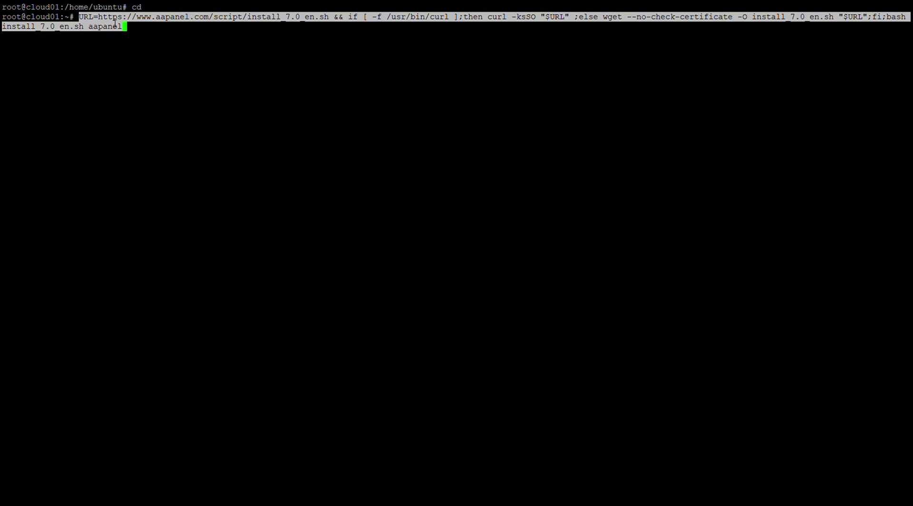
key("Return")
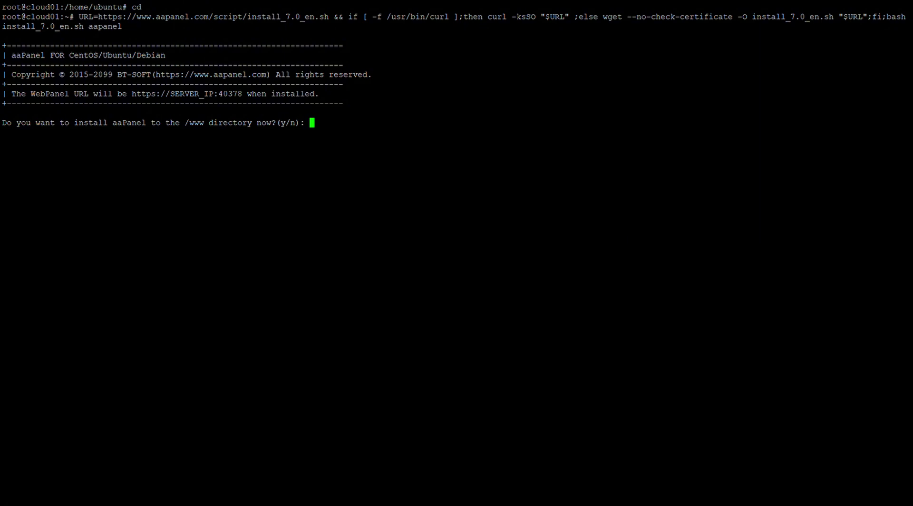
type("y")
key("Return")
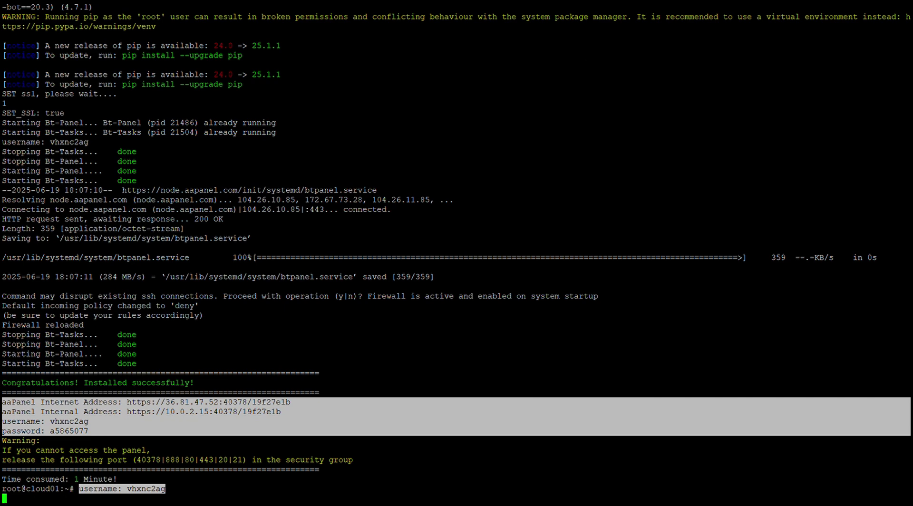
key("Return")
key("Return")
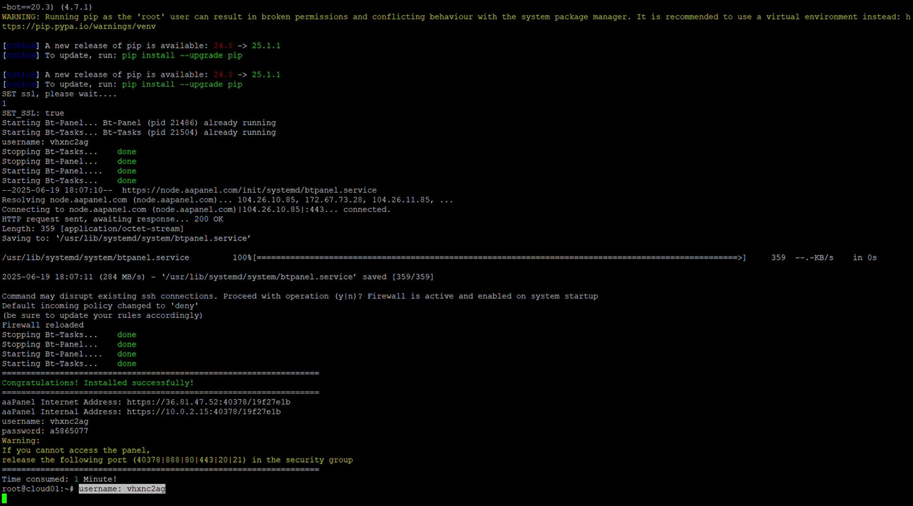
Clear the terminal and choose option 8, Change panel port, in the bt menu
type("clear")
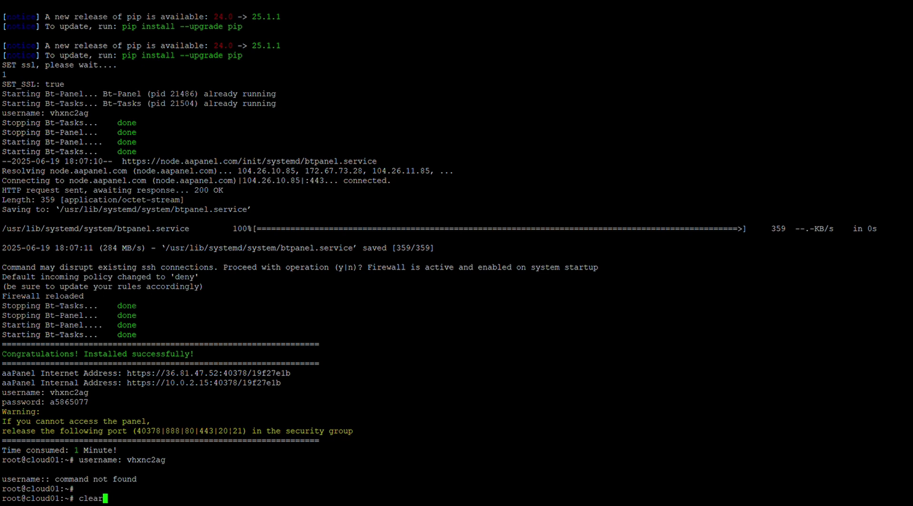
key("Return")
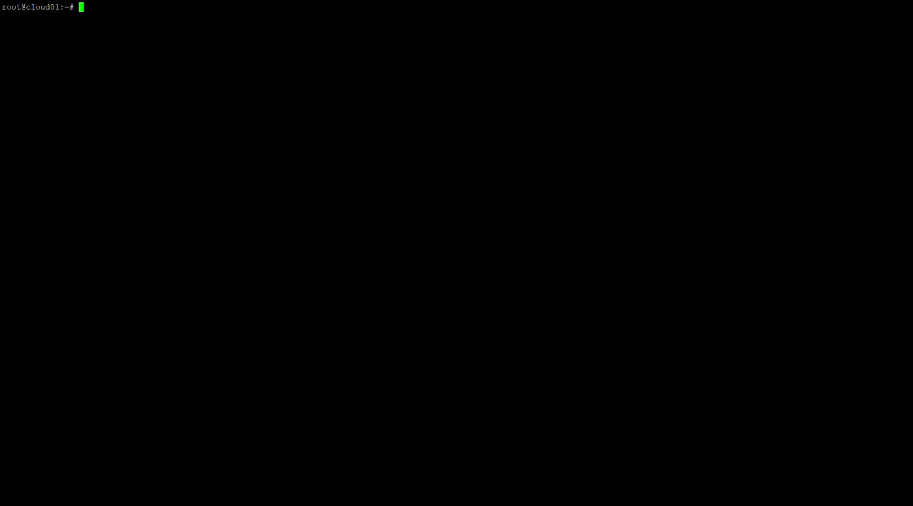
type("bt")
key("Return")
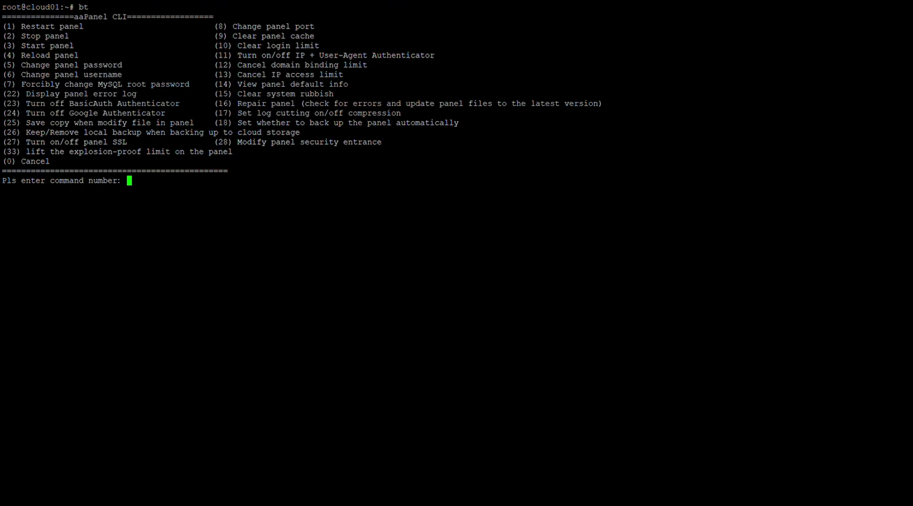
type("9")
key("BackSpace")
type("8")
key("Return")
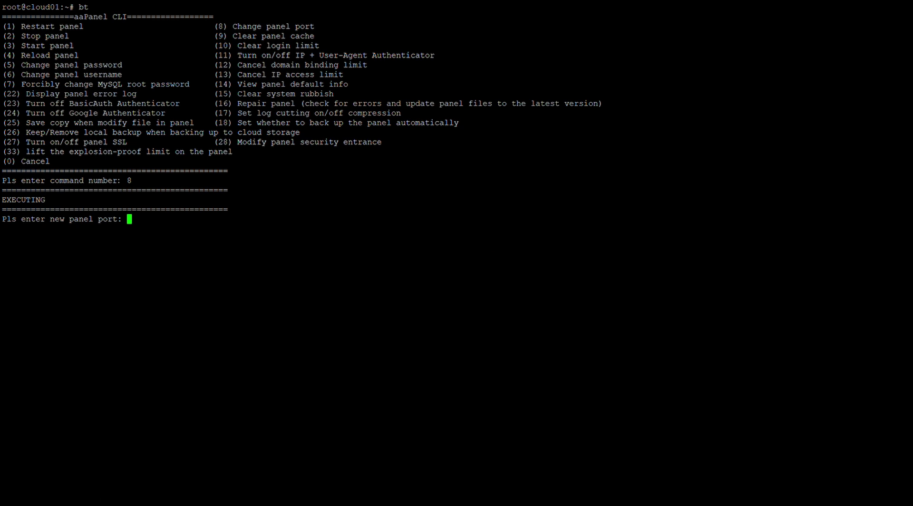
Enter 2083 as the new aaPanel panel port
type("2083")
key("Return")
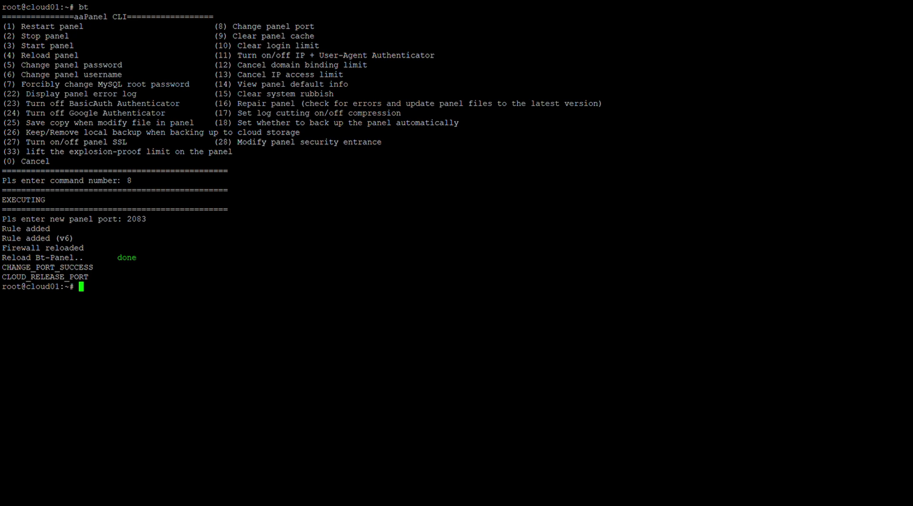
type("bt")
key("Return")
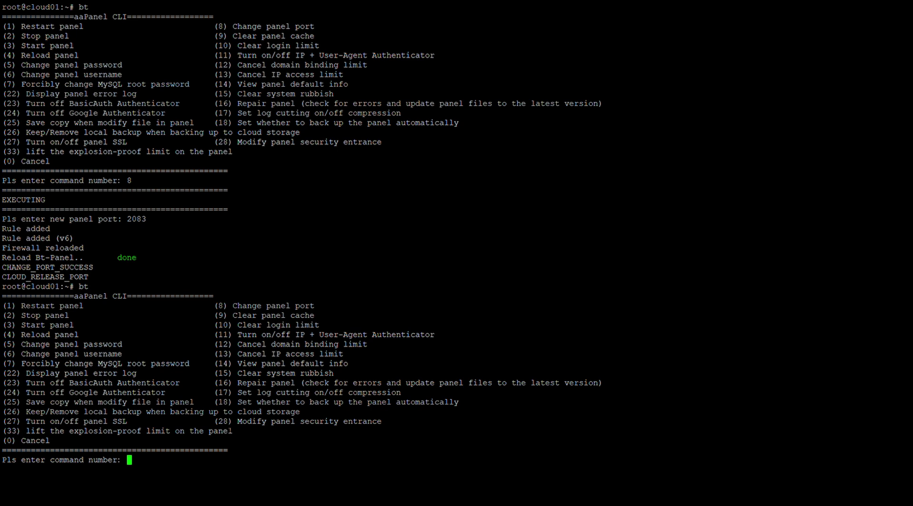
Use bt option 28 to set the panel security entrance to /mypanel, then clear the terminal
type("28")
key("Return")
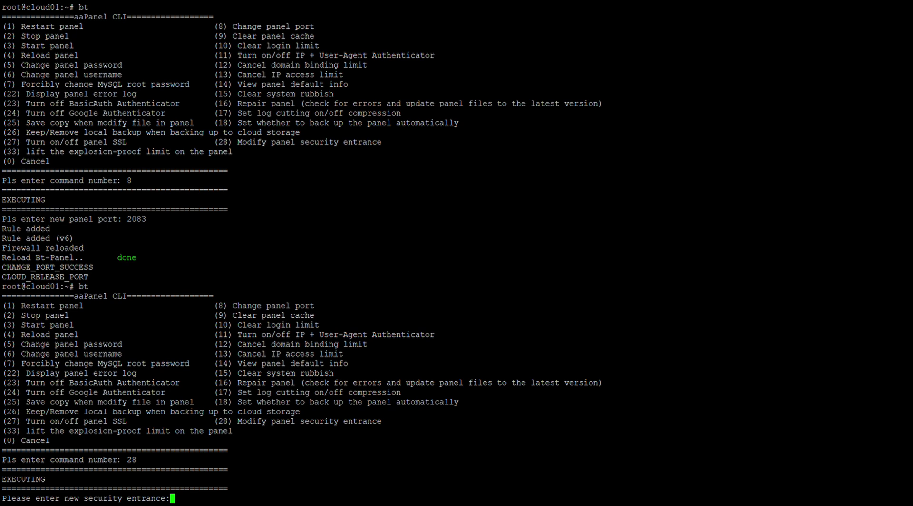
type("/mypanel")
key("Return")
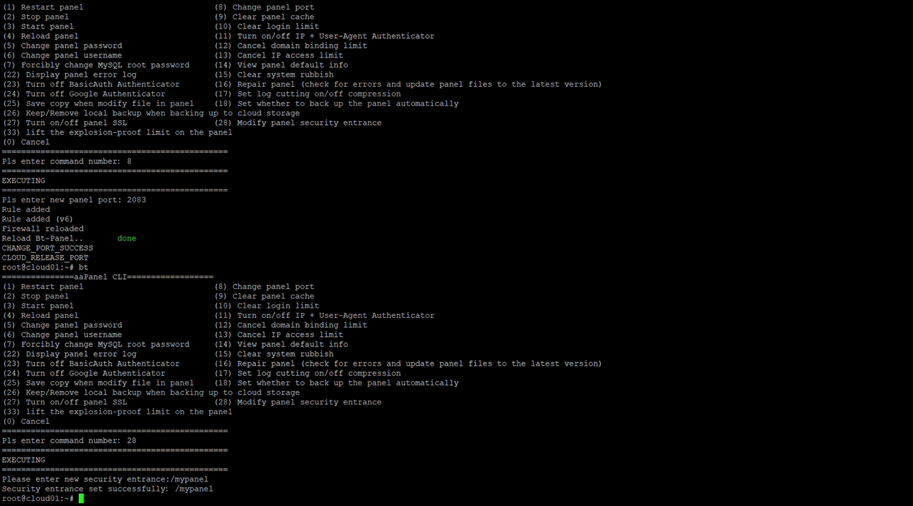
type("clear")
key("Return")
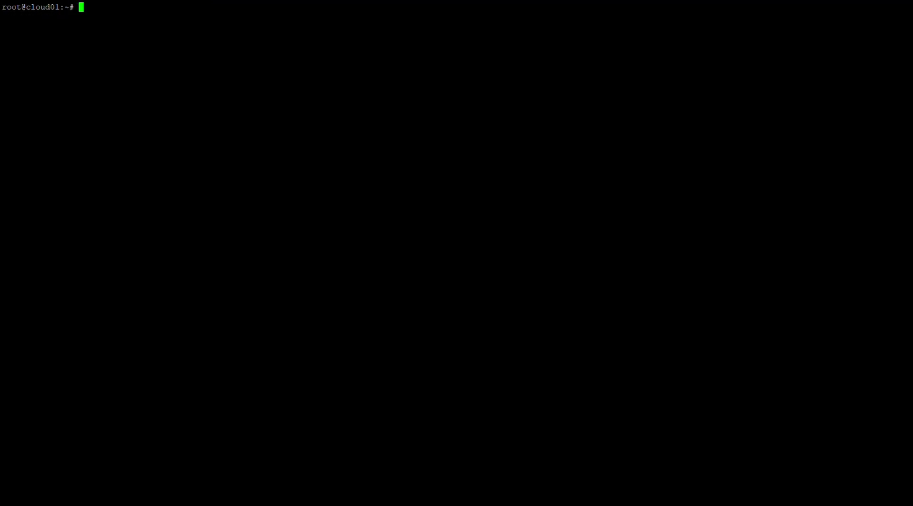
Change the aaPanel login username to skyzo via bt option 6
type("bt")
key("Return")
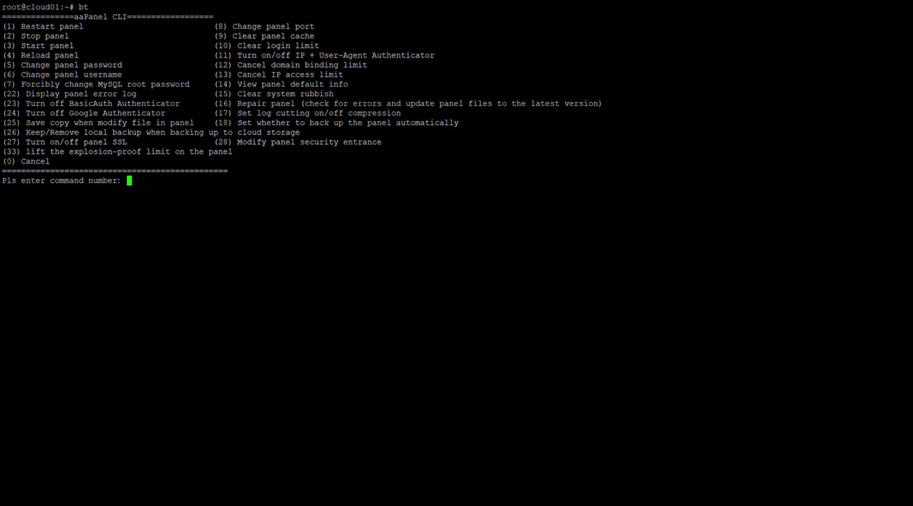
type("6")
key("Return")
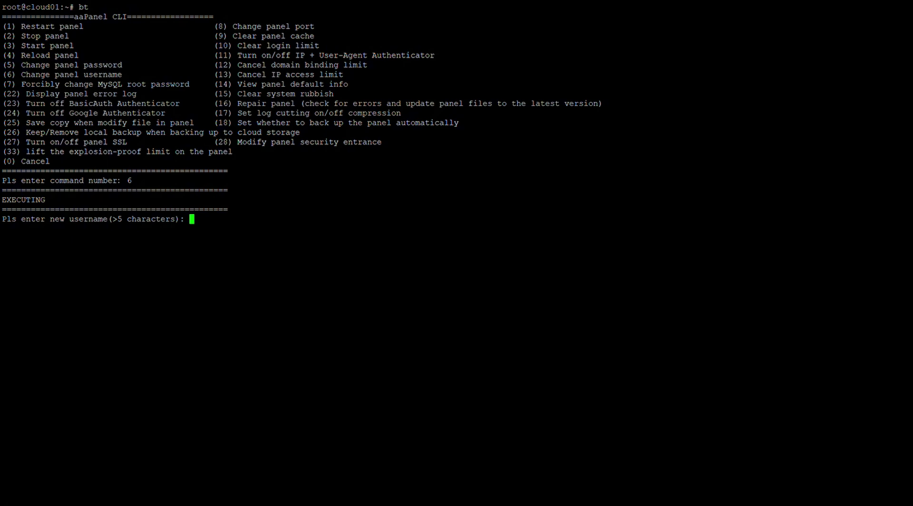
type("skyzo")
key("Return")
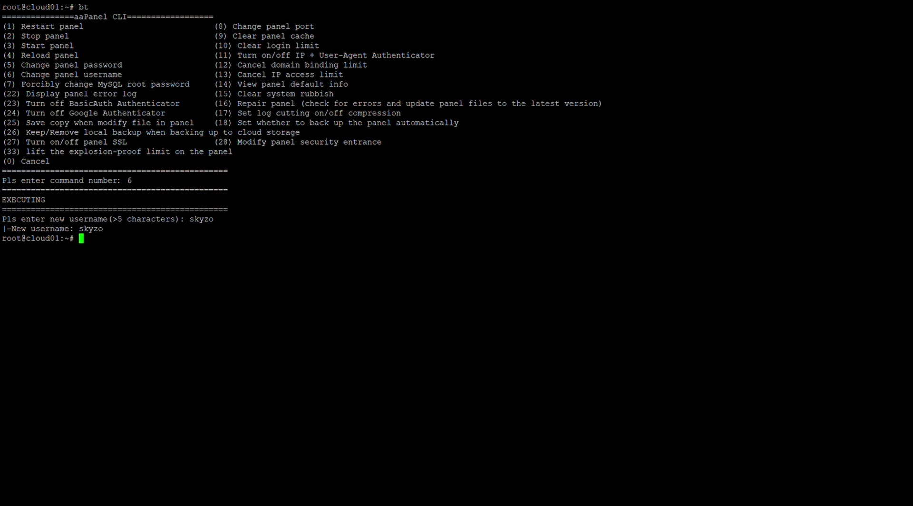
Set a new panel login password via bt option 5
key("Return")
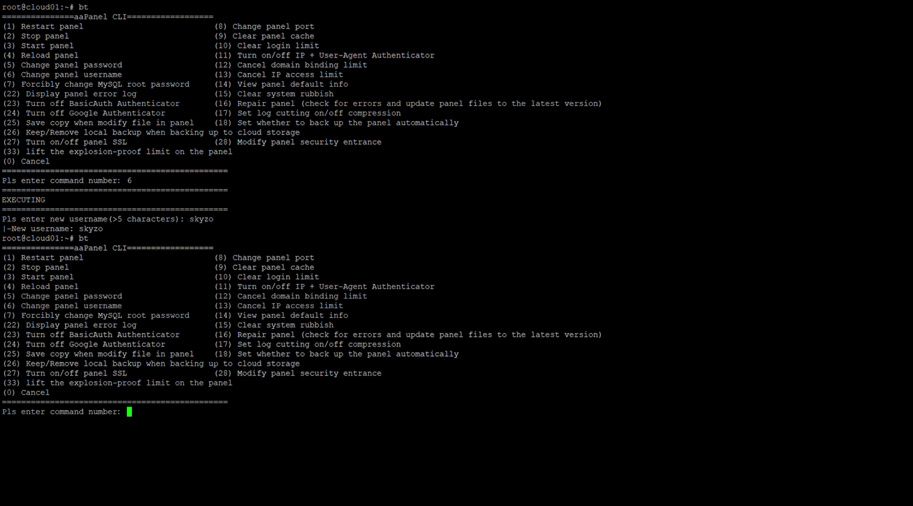
key("Return")
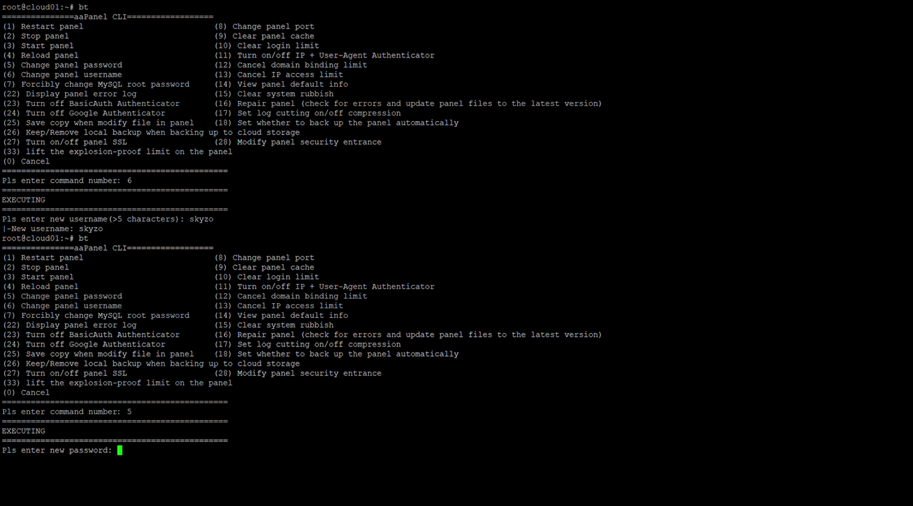
key("Return")
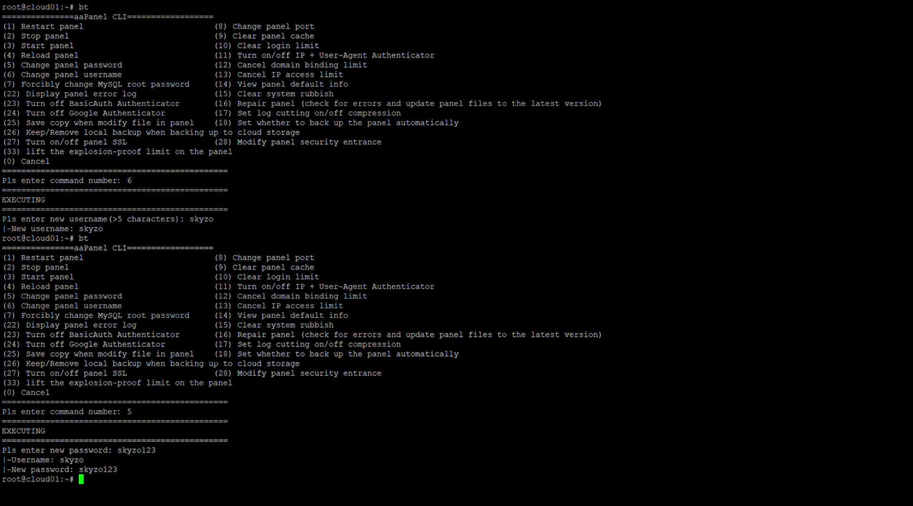
Restart the aaPanel service via bt option 1
type("bt")
key("Return")
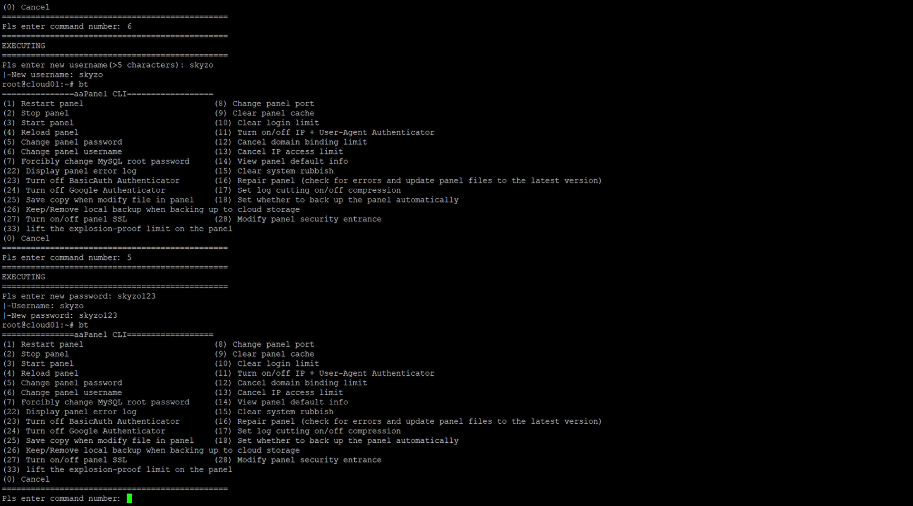
type("1")
key("Return")
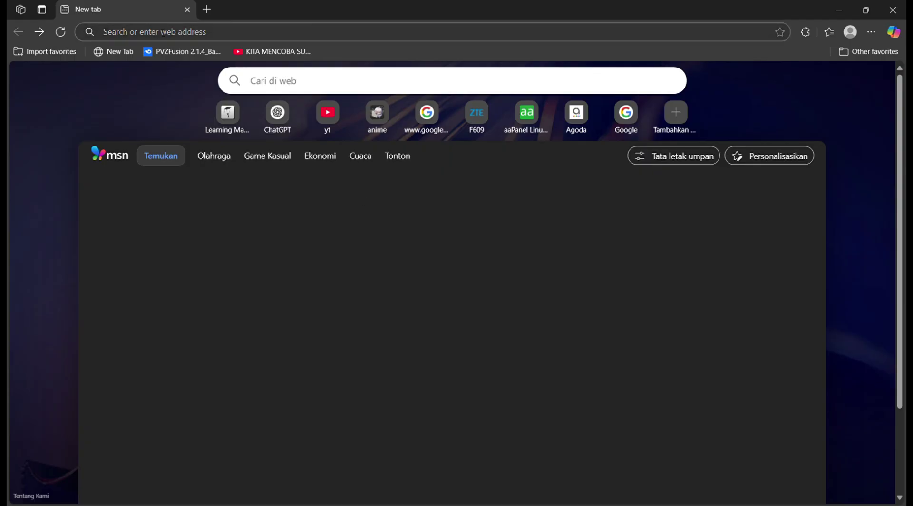
Load the copied aaPanel login address in Edge
left_click(172, 32)
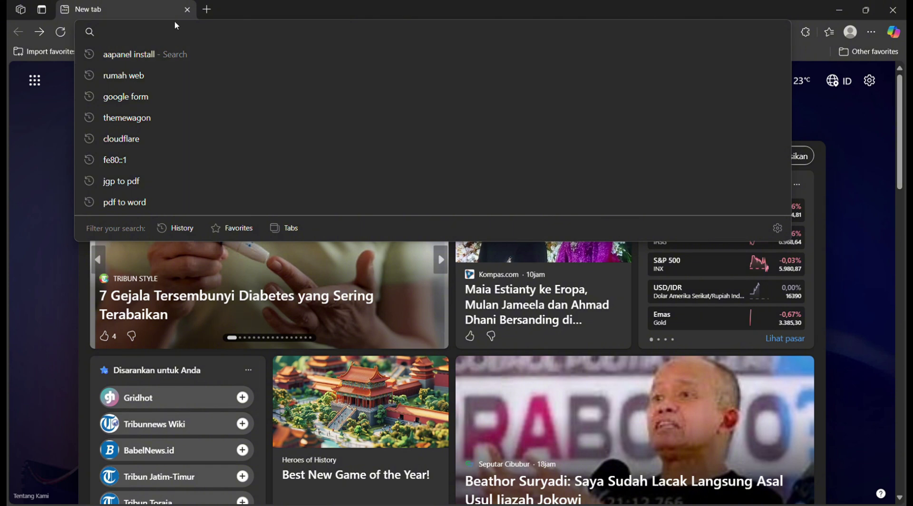
type("https://192.168.56.101:2083/mypanel")
key("Return")
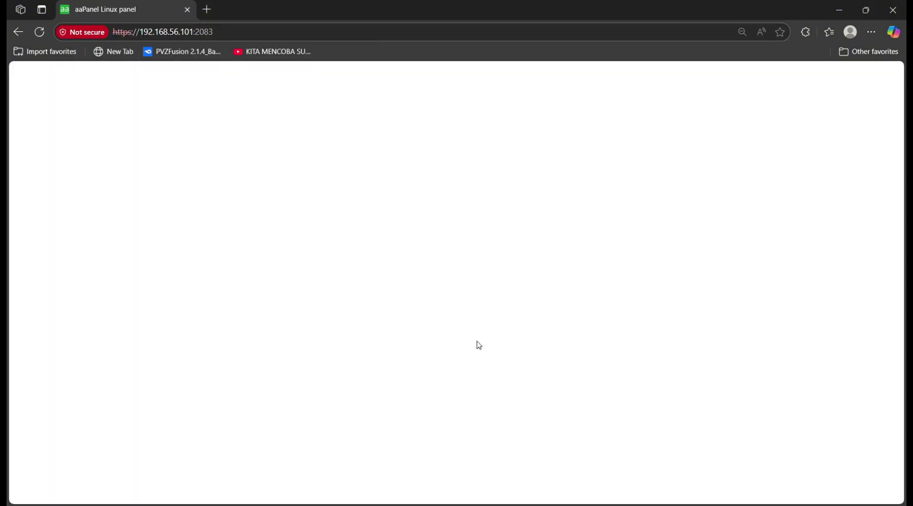
scroll(603, 238, "down", 3)
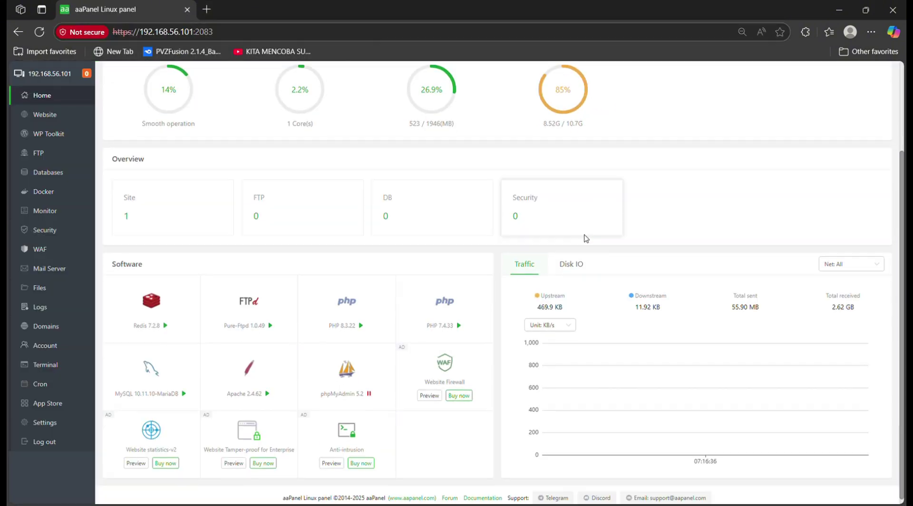
scroll(477, 345, "up", 3)
scroll(501, 341, "down", 3)
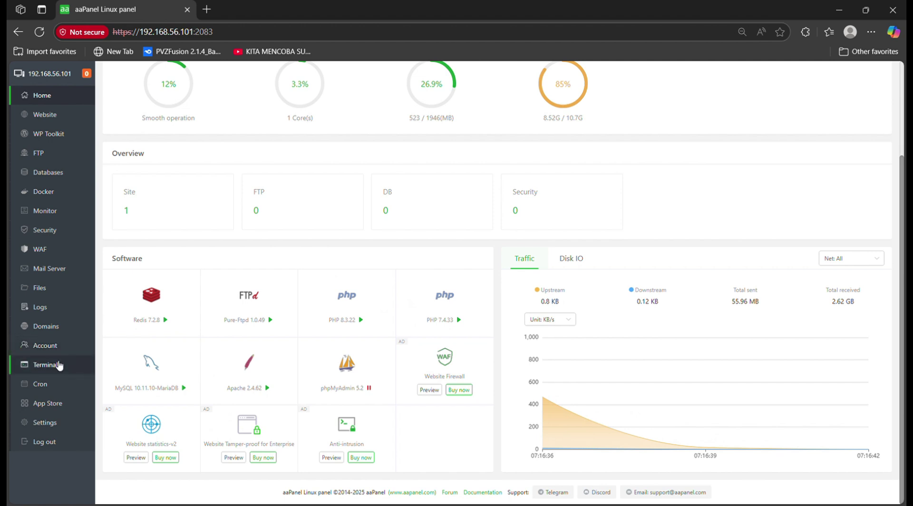
Browse the App Store's second page of apps, then return to the Home dashboard
left_click(60, 410)
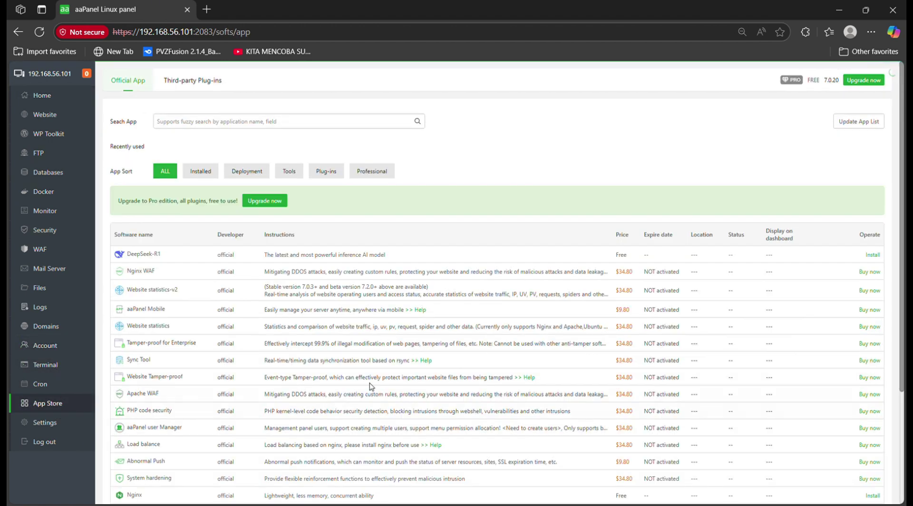
scroll(459, 353, "down", 3)
scroll(459, 353, "down", 1)
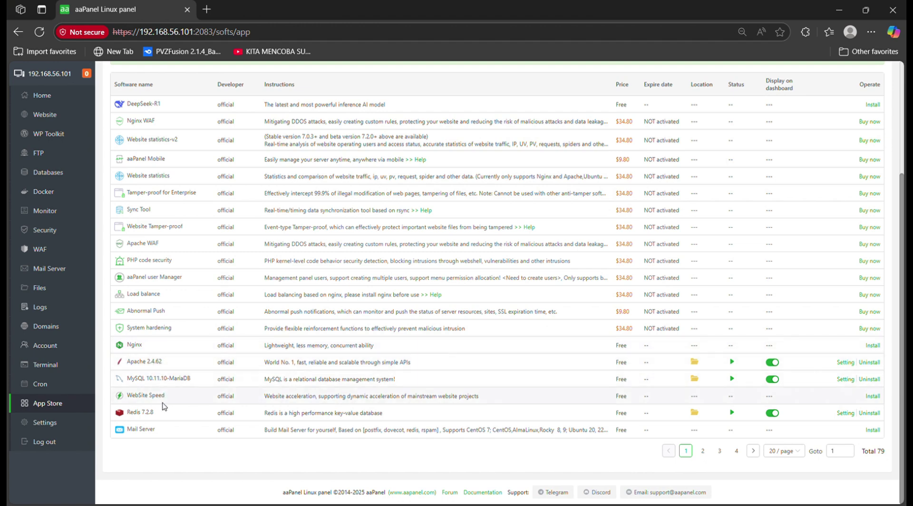
left_click(701, 454)
scroll(282, 278, "up", 1)
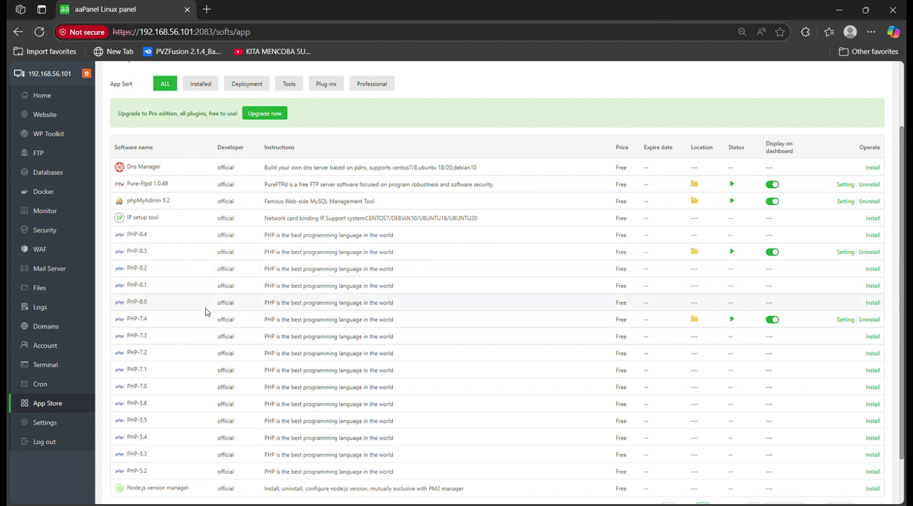
left_click(56, 96)
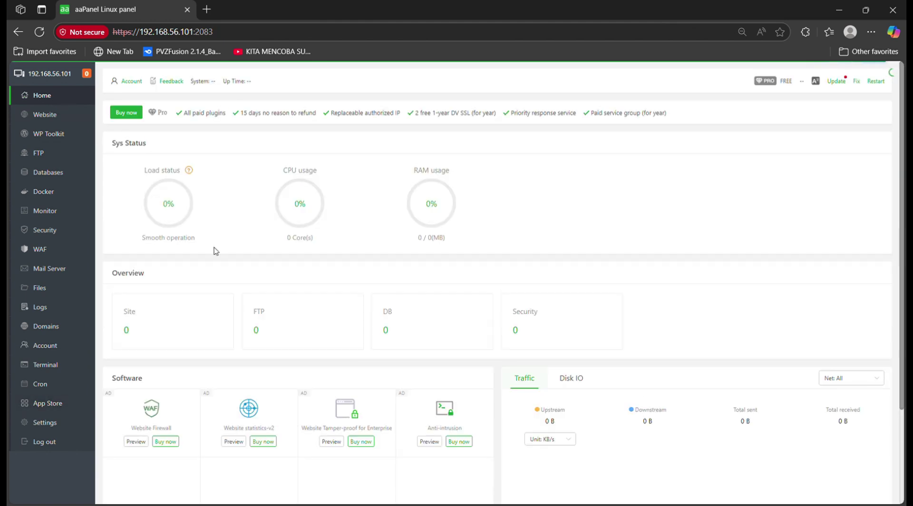
scroll(265, 285, "down", 3)
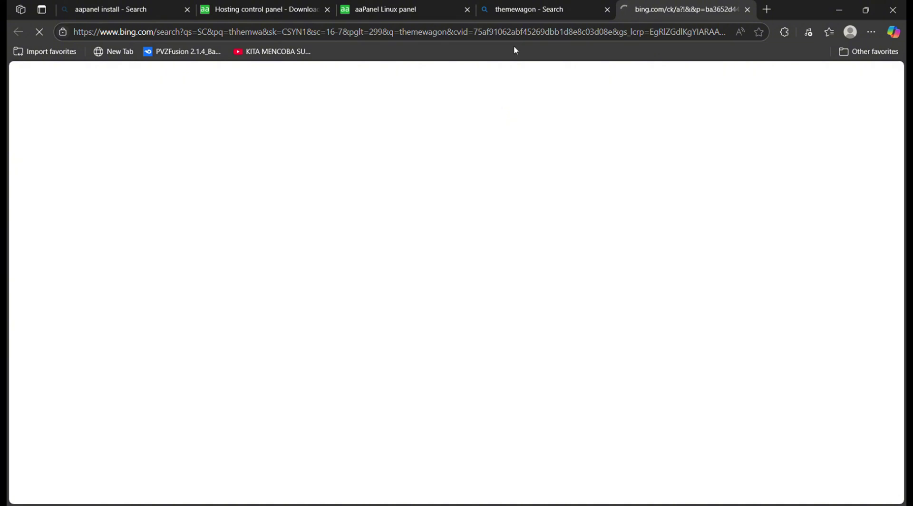
Switch back to the themewagon.com tab and scroll through its template collections
left_click(597, 7)
left_click(642, 6)
scroll(517, 123, "down", 4)
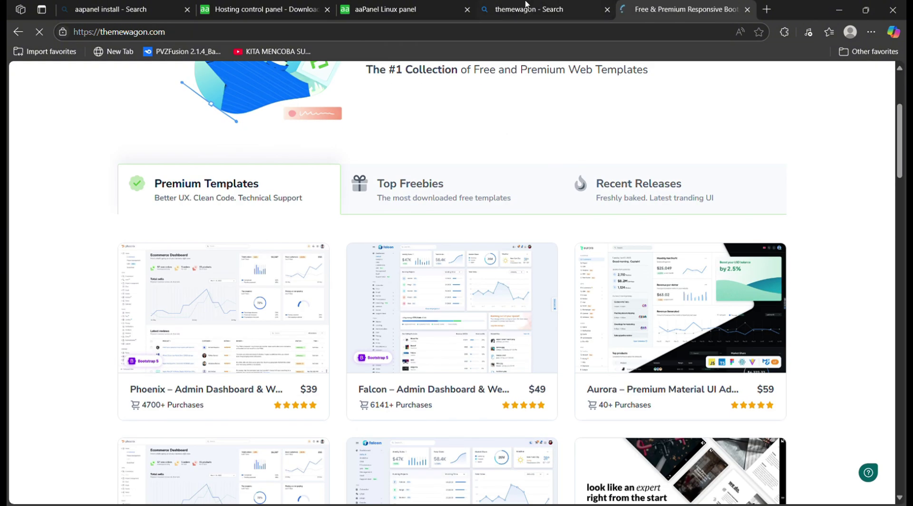
scroll(702, 141, "down", 5)
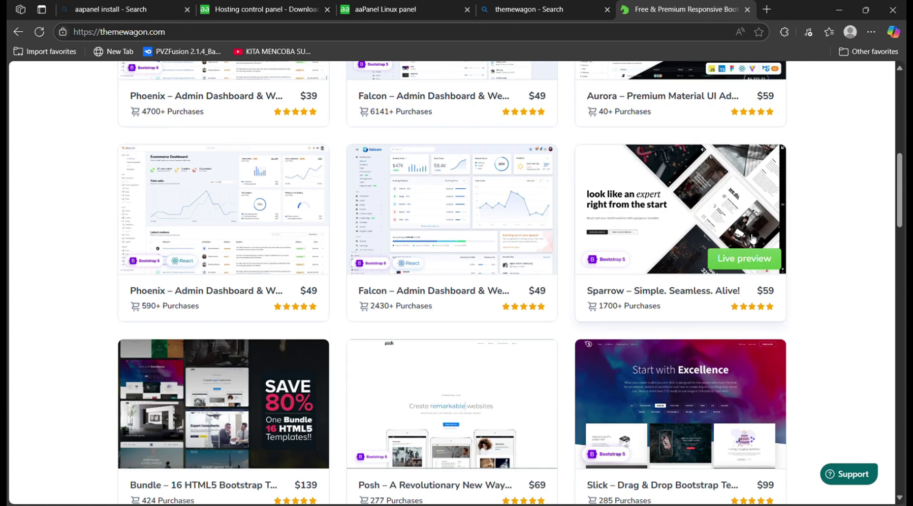
scroll(754, 240, "down", 6)
scroll(755, 239, "down", 4)
scroll(755, 239, "down", 5)
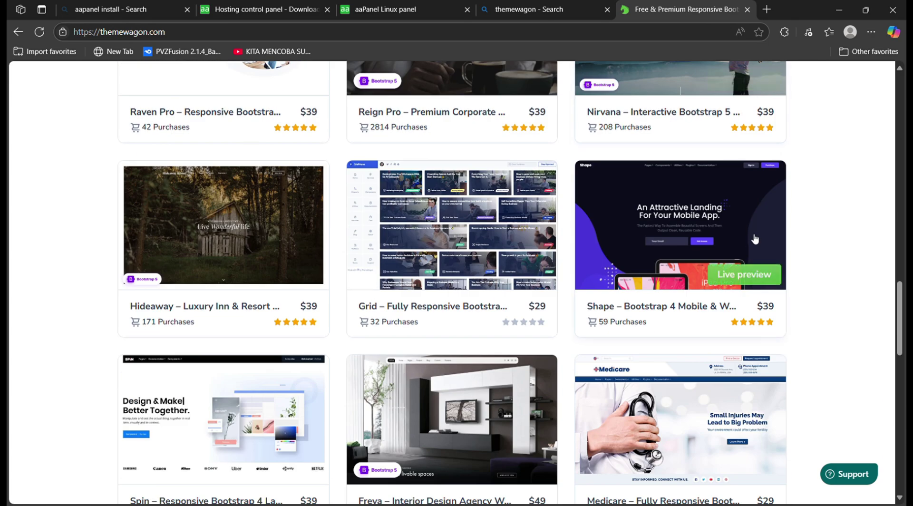
scroll(755, 239, "down", 5)
scroll(425, 298, "up", 6)
scroll(424, 299, "up", 20)
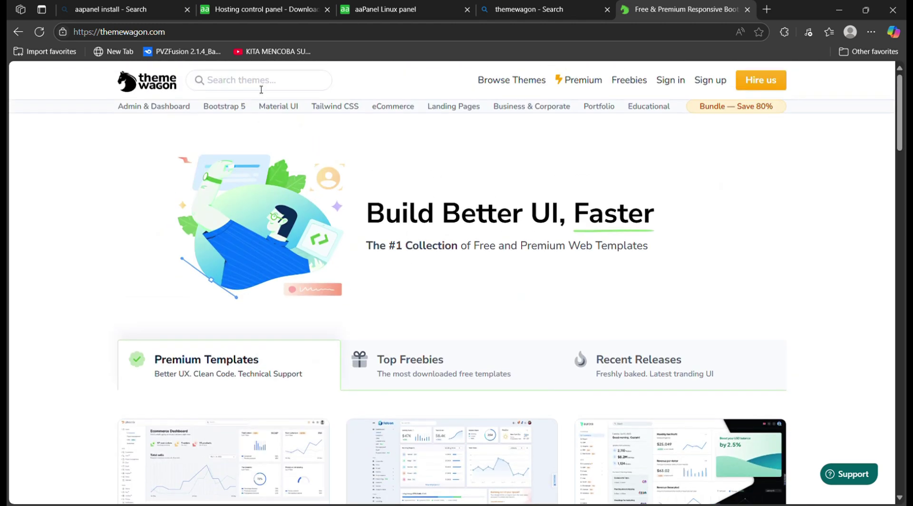
left_click(272, 87)
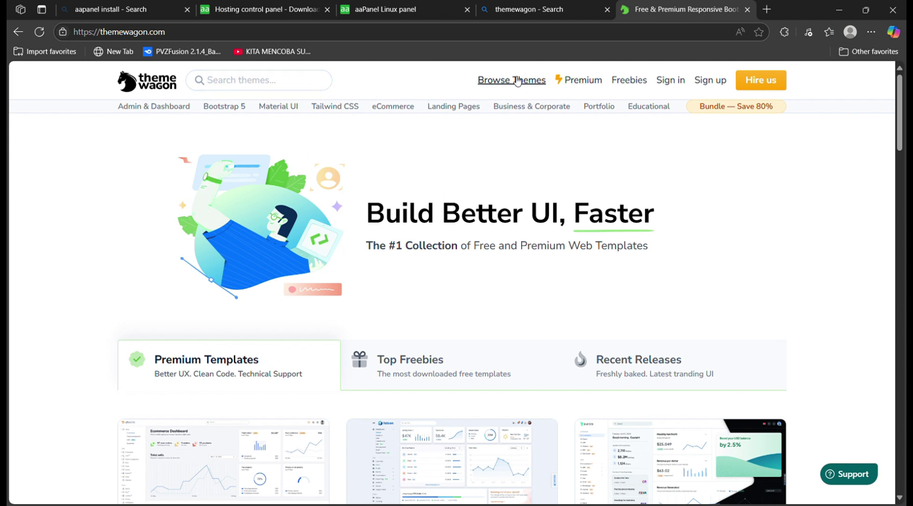
Open the Landing Pages category and browse templates like Koppee, Edukate and Chefer
left_click(455, 107)
scroll(547, 161, "down", 1)
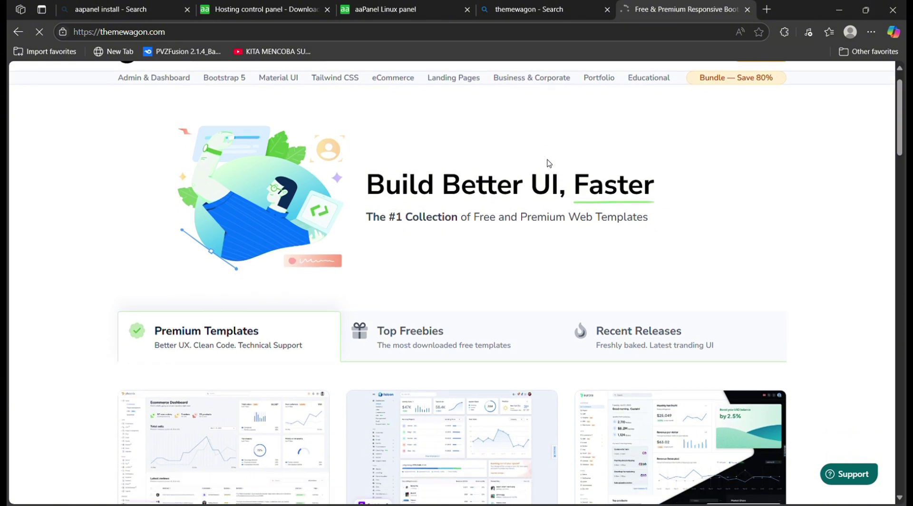
scroll(525, 156, "down", 4)
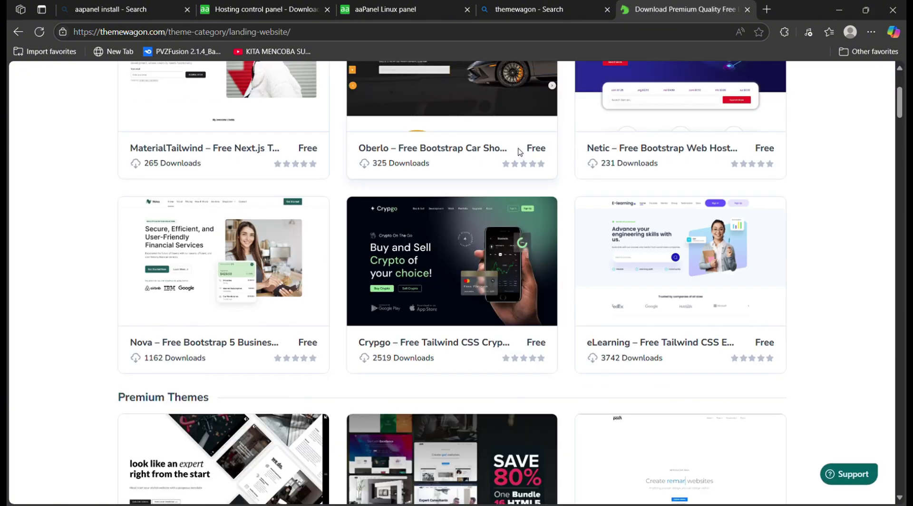
scroll(377, 161, "up", 4)
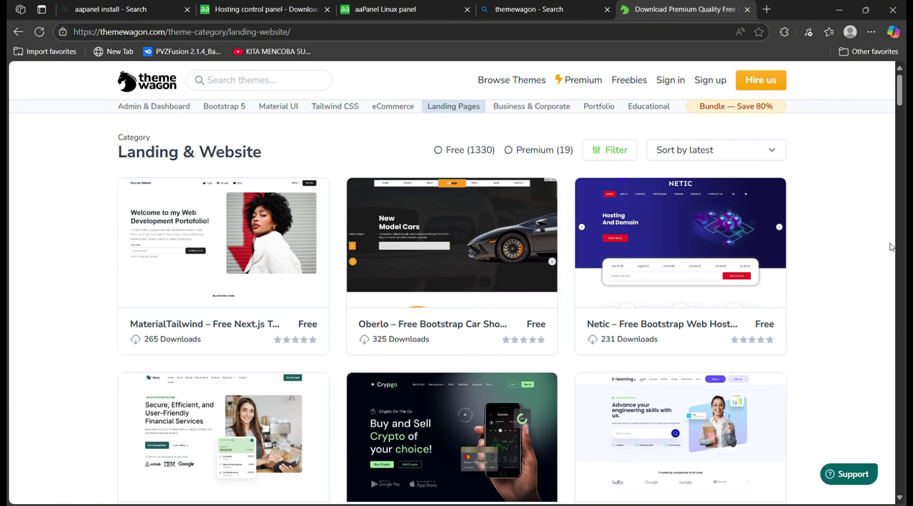
scroll(833, 228, "down", 4)
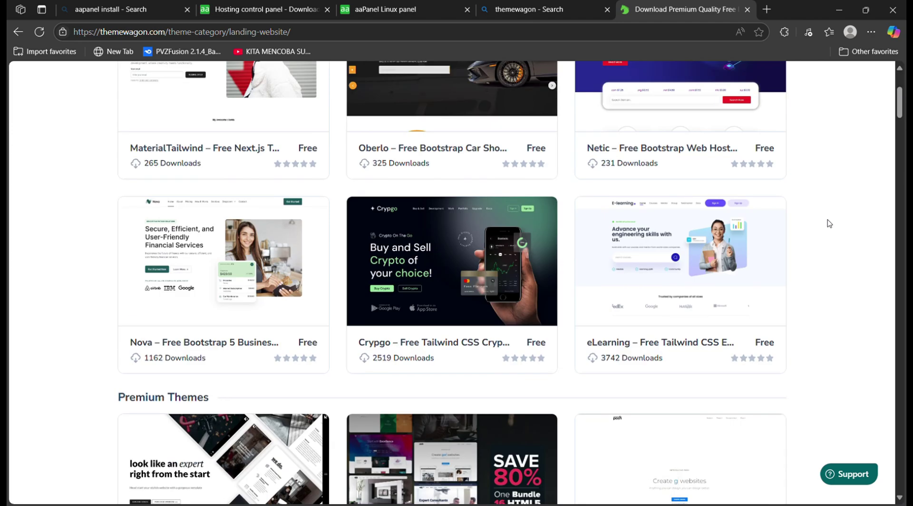
scroll(825, 219, "down", 4)
scroll(811, 212, "up", 3)
scroll(794, 214, "down", 7)
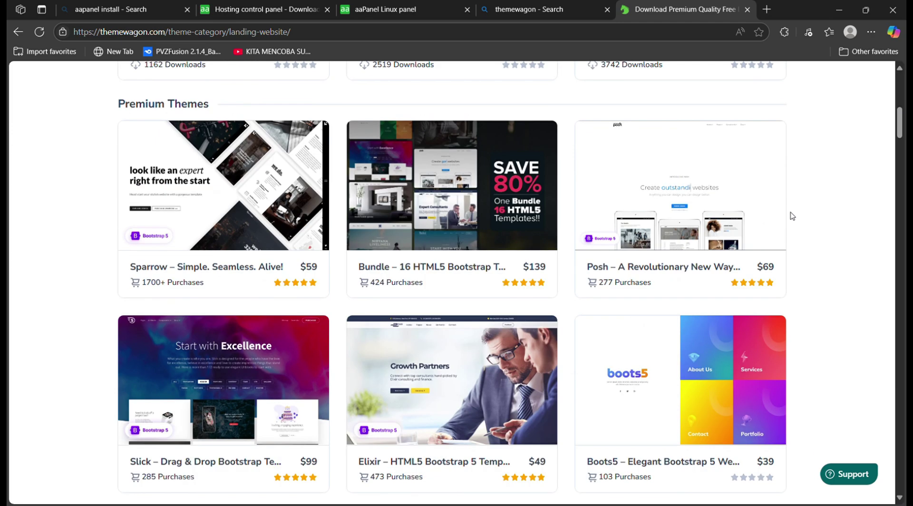
scroll(790, 213, "down", 2)
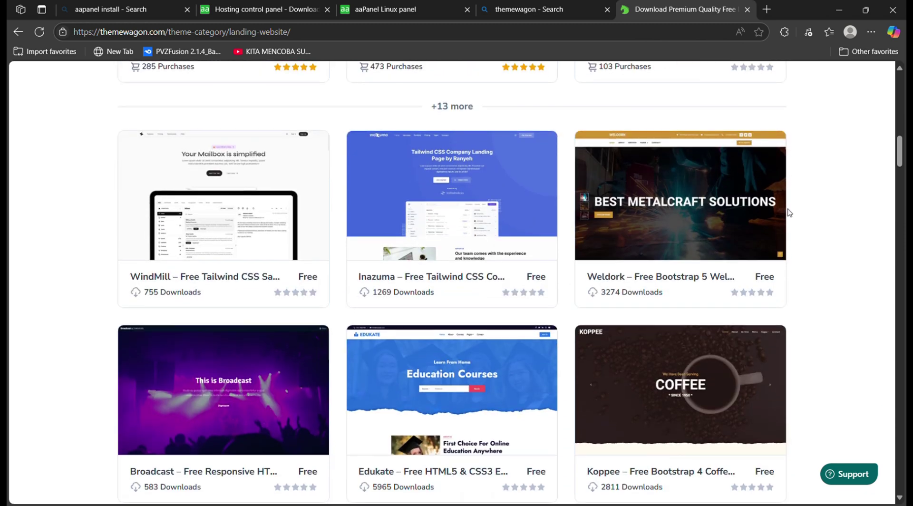
scroll(793, 209, "down", 4)
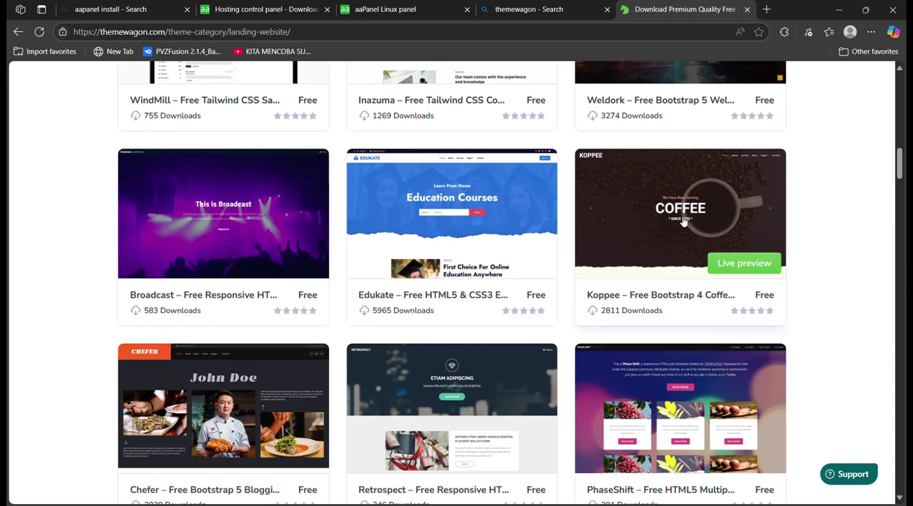
scroll(828, 210, "down", 7)
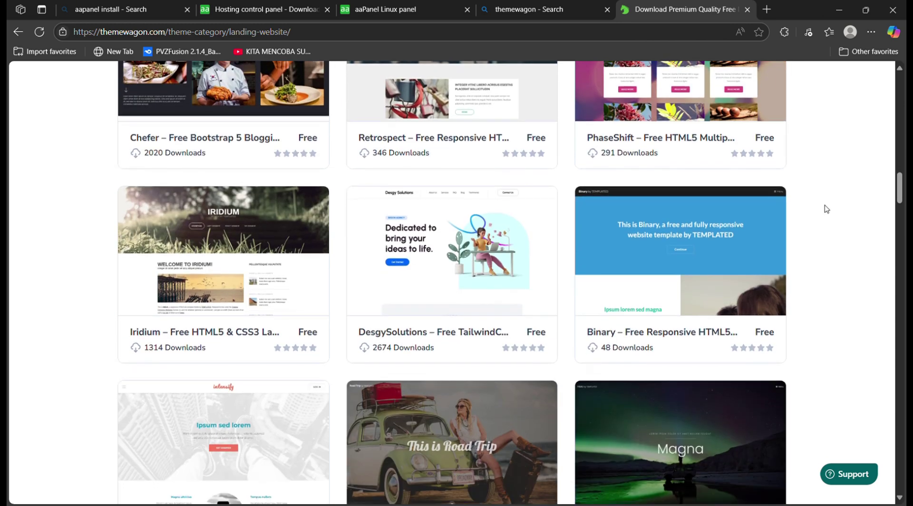
scroll(812, 200, "up", 17)
scroll(793, 191, "up", 12)
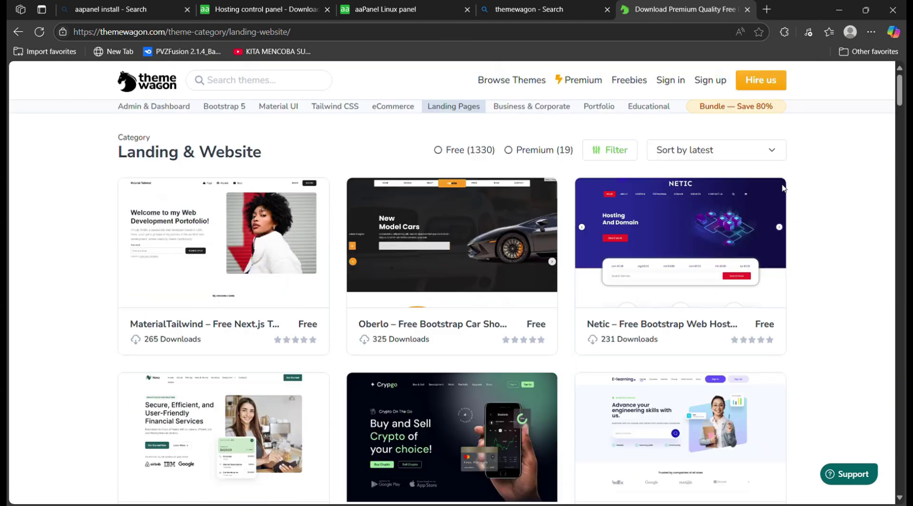
scroll(856, 200, "down", 4)
scroll(875, 200, "down", 2)
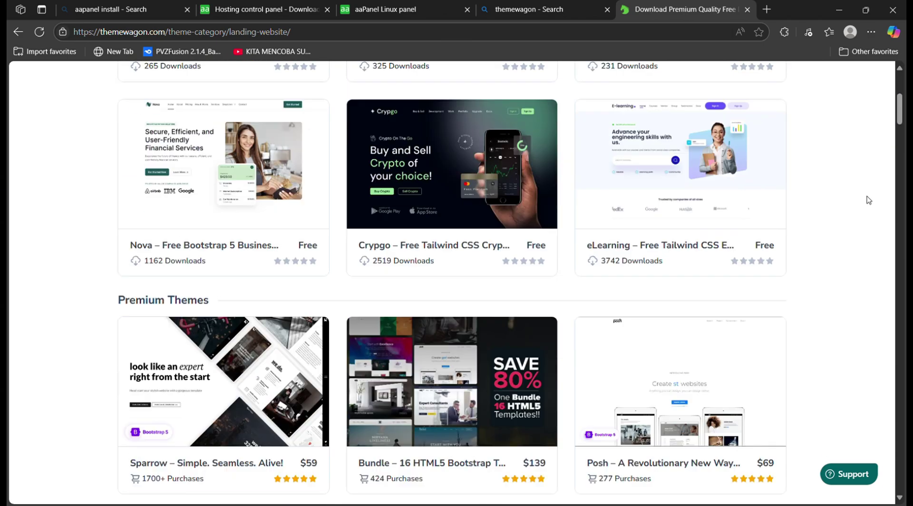
scroll(859, 200, "up", 4)
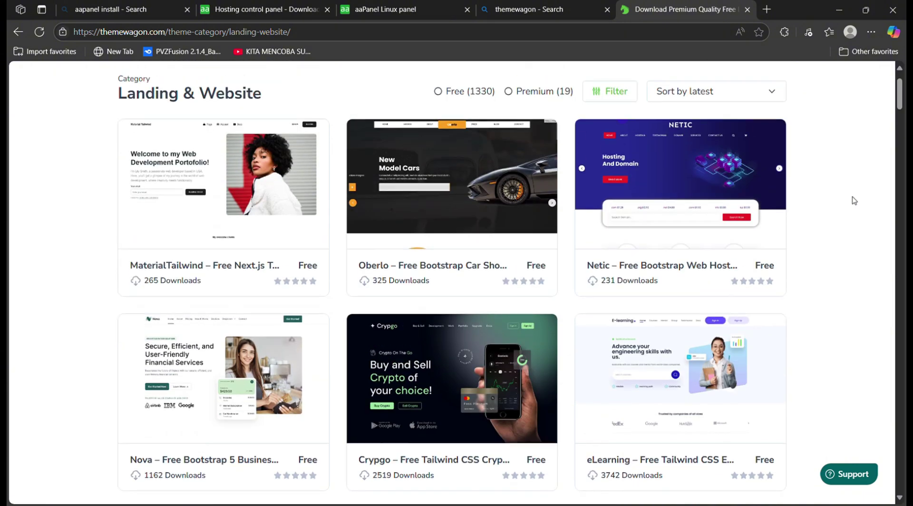
scroll(854, 200, "down", 10)
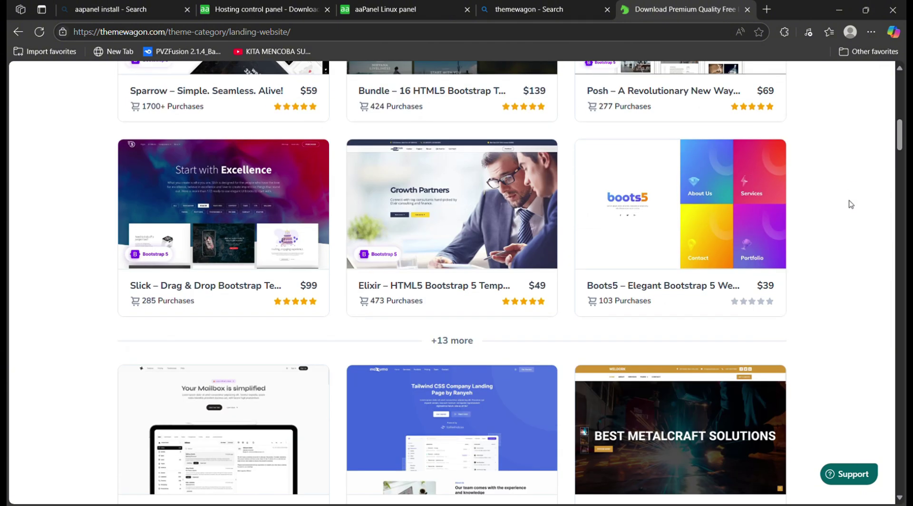
scroll(851, 204, "down", 5)
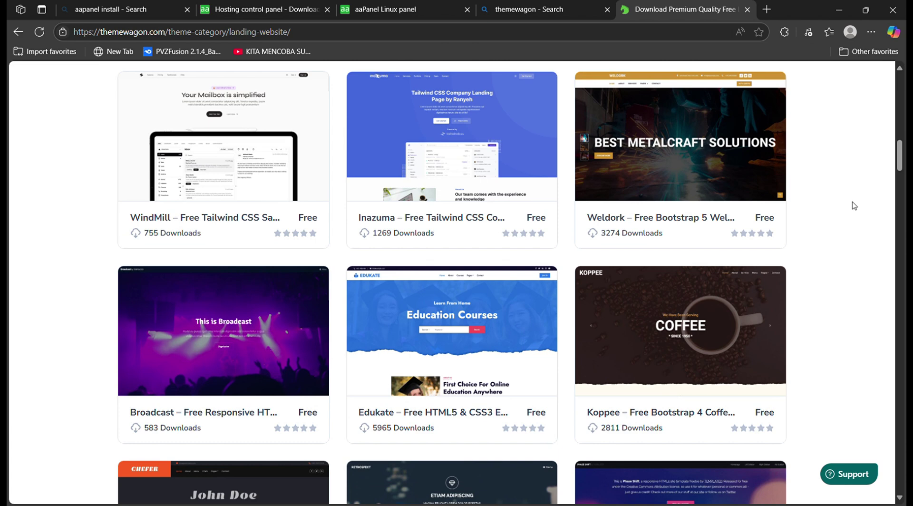
scroll(854, 206, "down", 3)
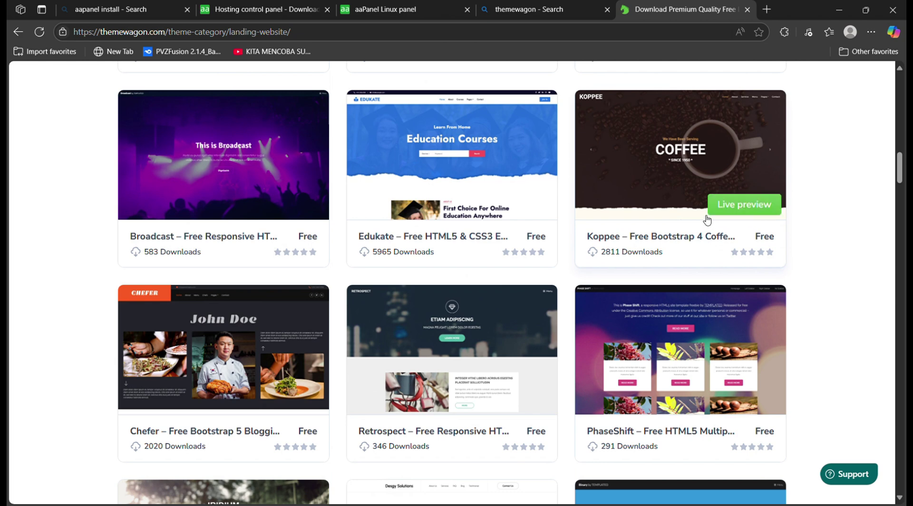
scroll(705, 233, "up", 3)
left_click(758, 387)
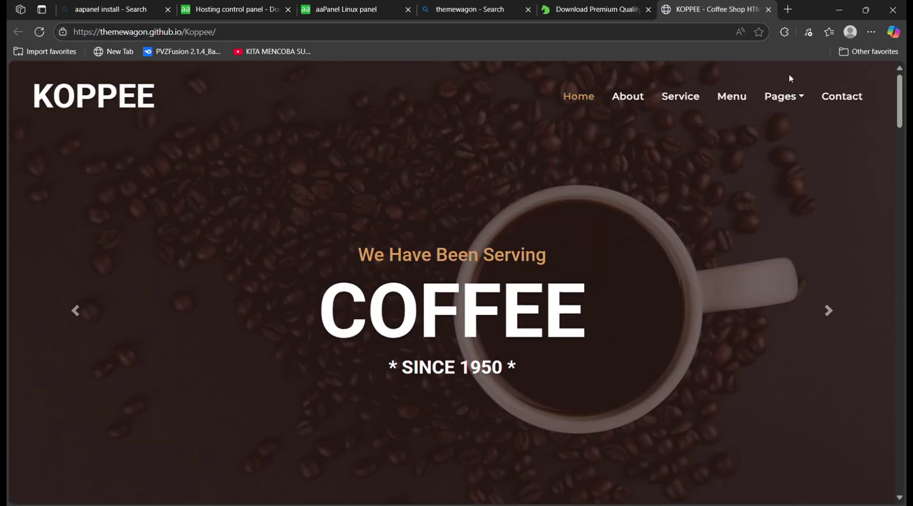
left_click(766, 97)
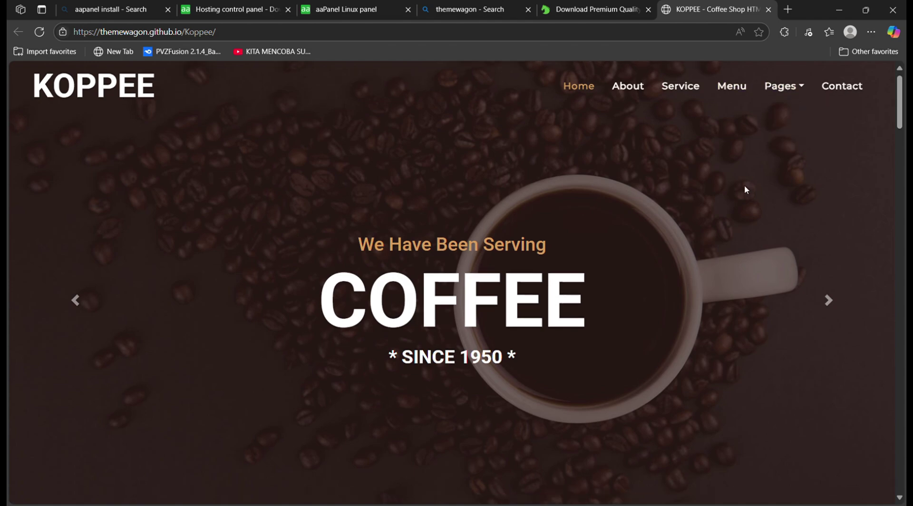
scroll(744, 189, "down", 10)
scroll(551, 332, "down", 10)
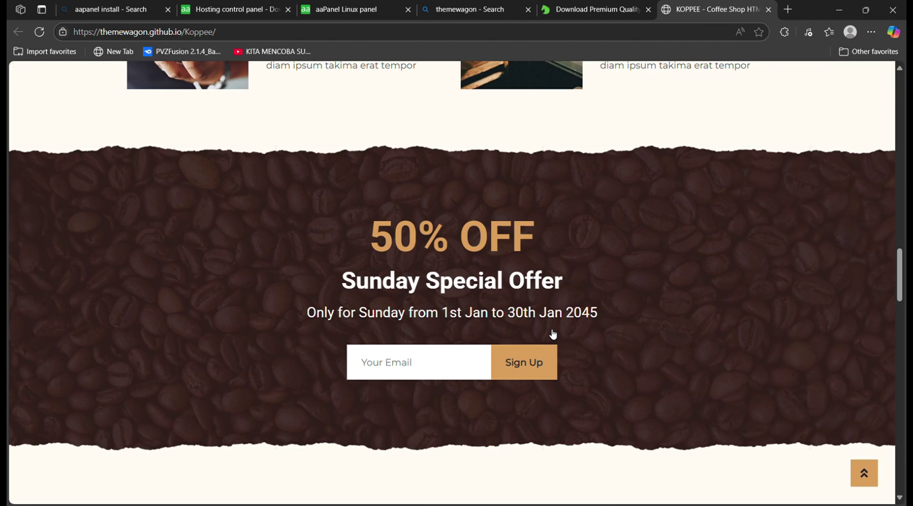
scroll(536, 322, "up", 20)
scroll(506, 282, "up", 5)
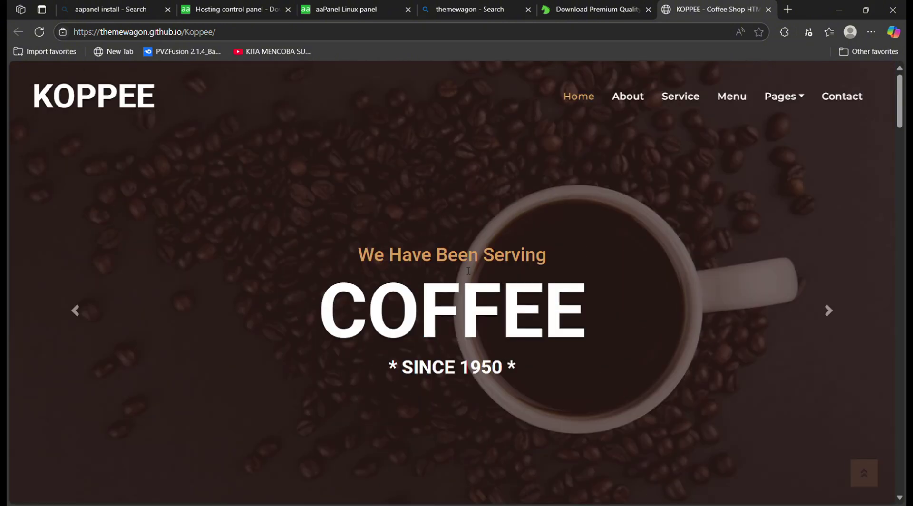
left_click(559, 6)
left_click(769, 9)
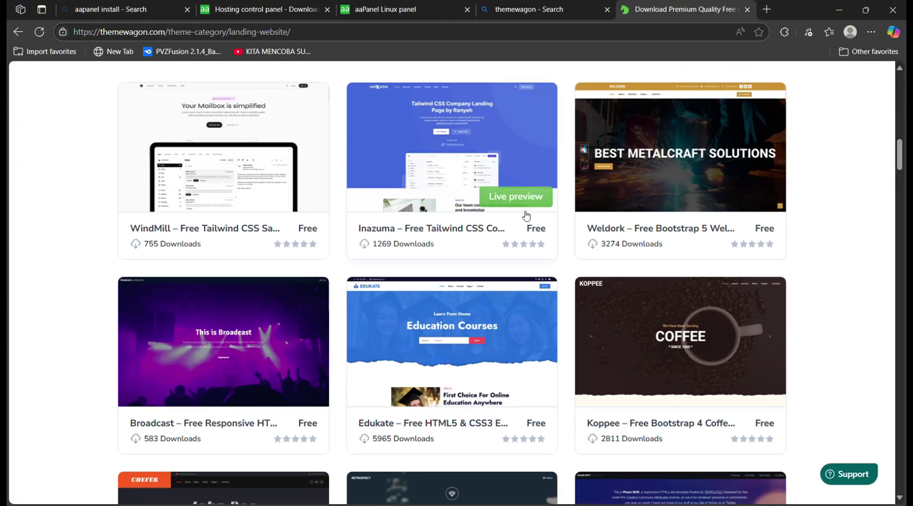
scroll(505, 247, "up", 7)
scroll(482, 279, "up", 10)
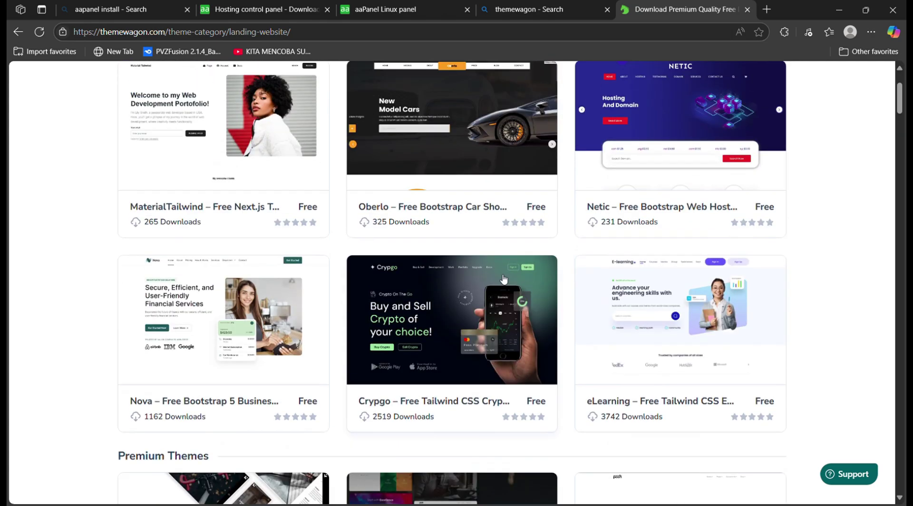
scroll(586, 264, "down", 15)
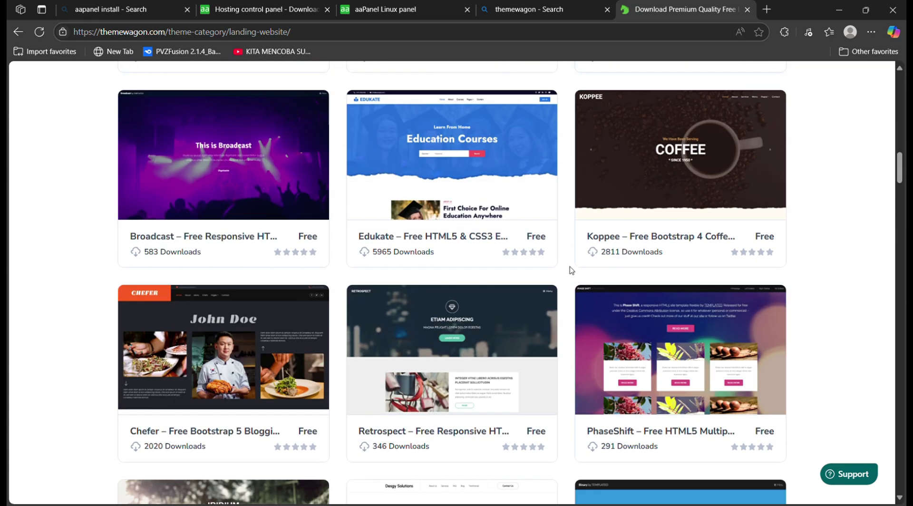
Preview the Edukate template, scroll through it, then return to the landing-website listing tab
left_click(521, 204)
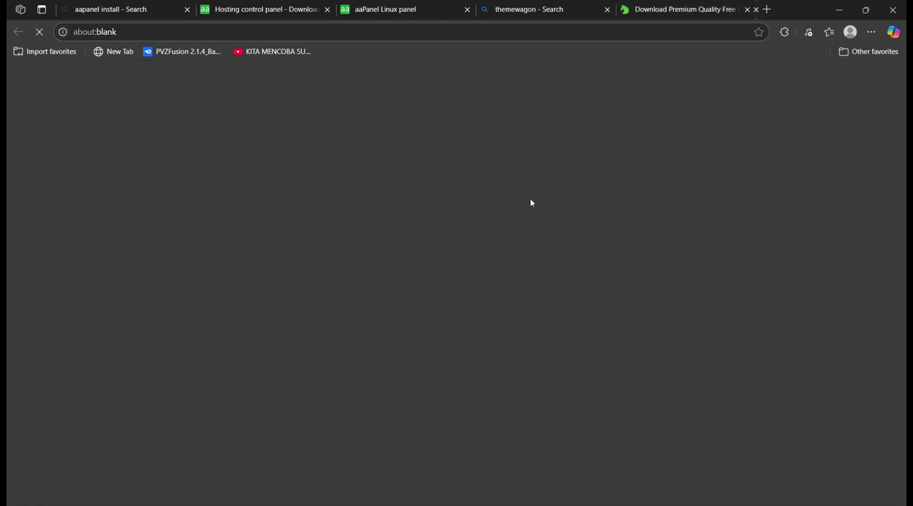
scroll(693, 226, "down", 15)
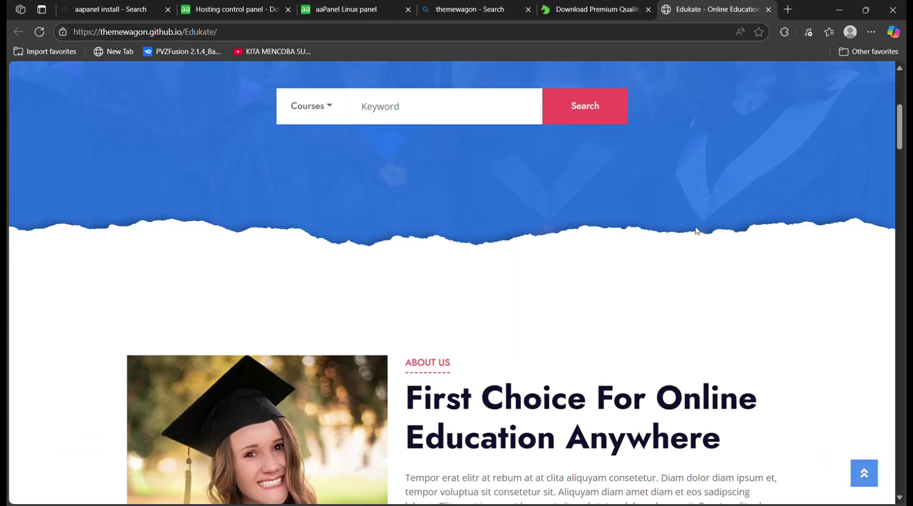
scroll(702, 235, "down", 20)
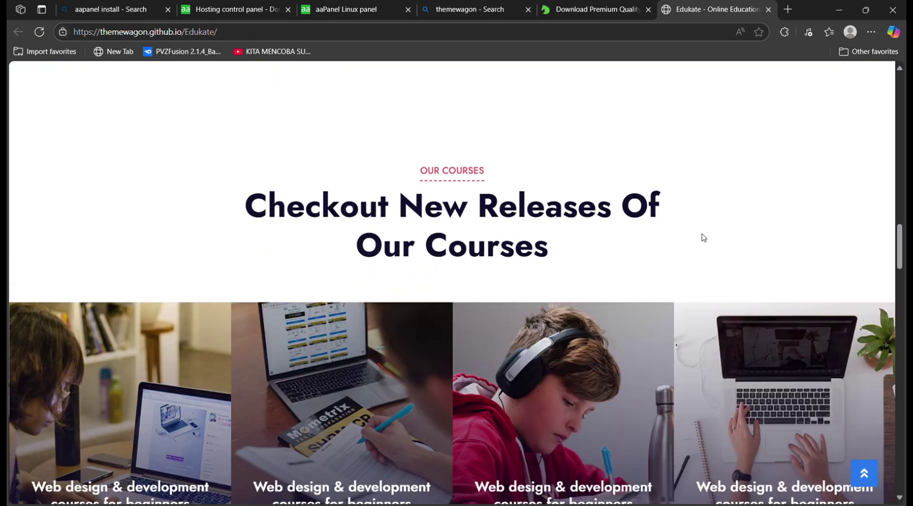
scroll(712, 234, "down", 8)
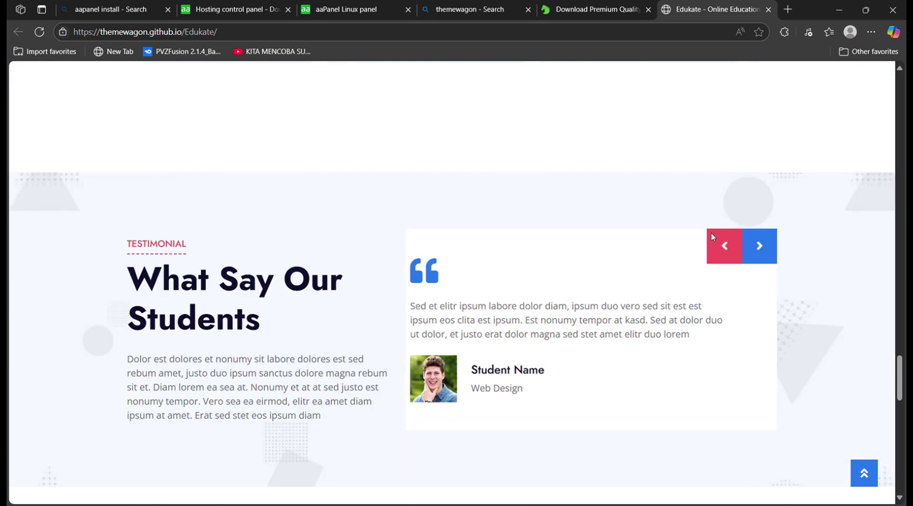
scroll(714, 228, "up", 12)
scroll(750, 213, "up", 20)
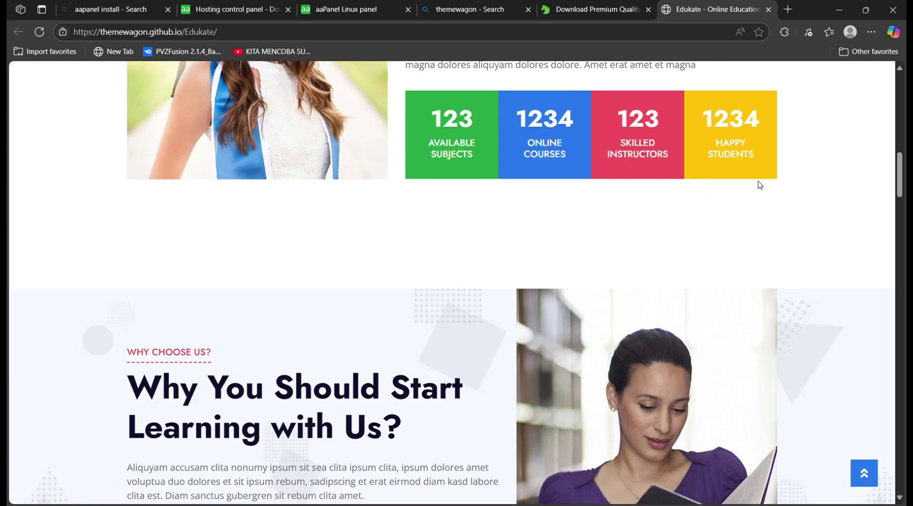
scroll(753, 191, "up", 1)
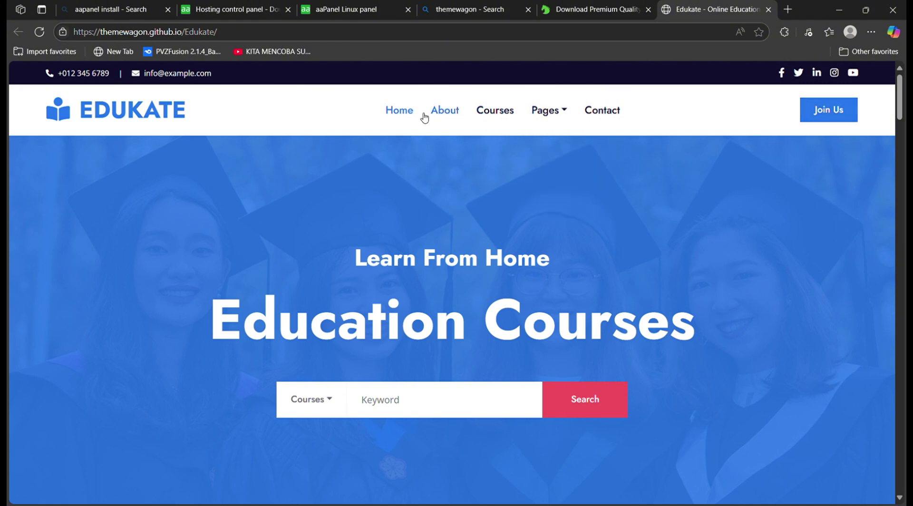
left_click(628, 11)
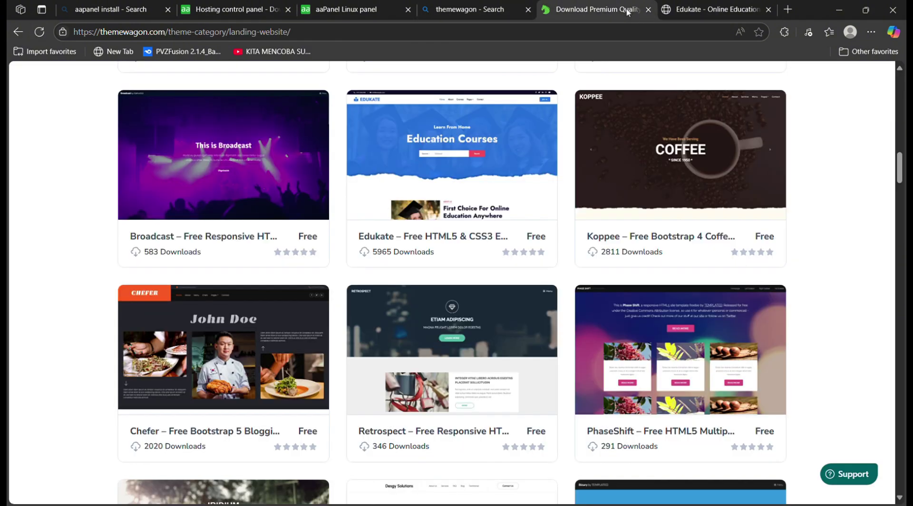
Close the Edukate preview and browse through the landing-website template grid
left_click(768, 10)
scroll(554, 196, "down", 3)
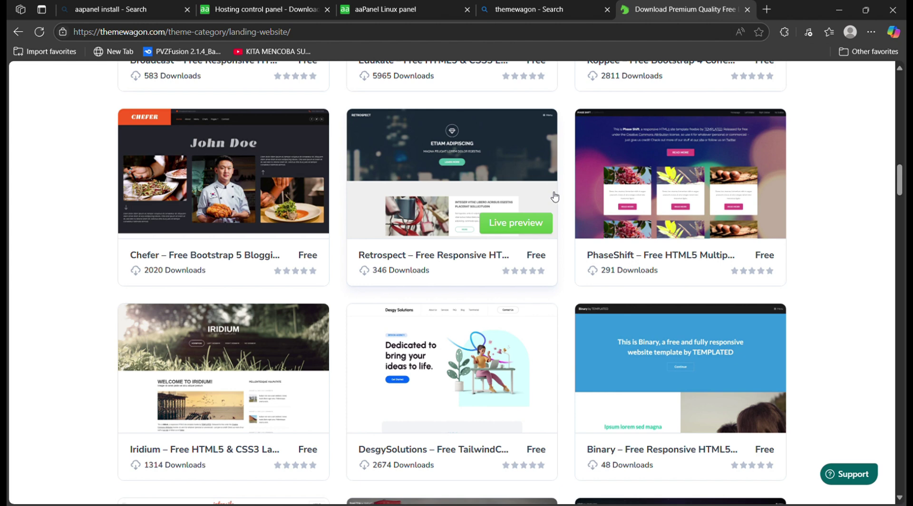
scroll(555, 196, "down", 7)
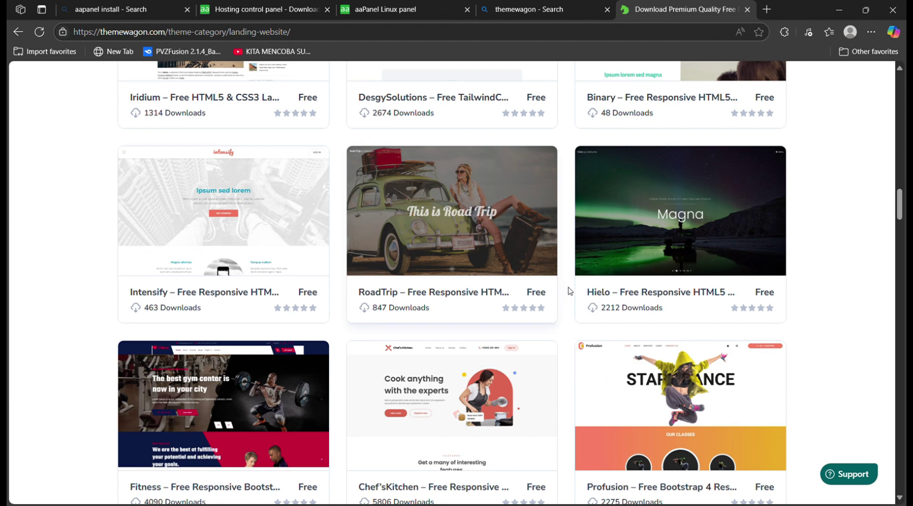
scroll(570, 291, "down", 14)
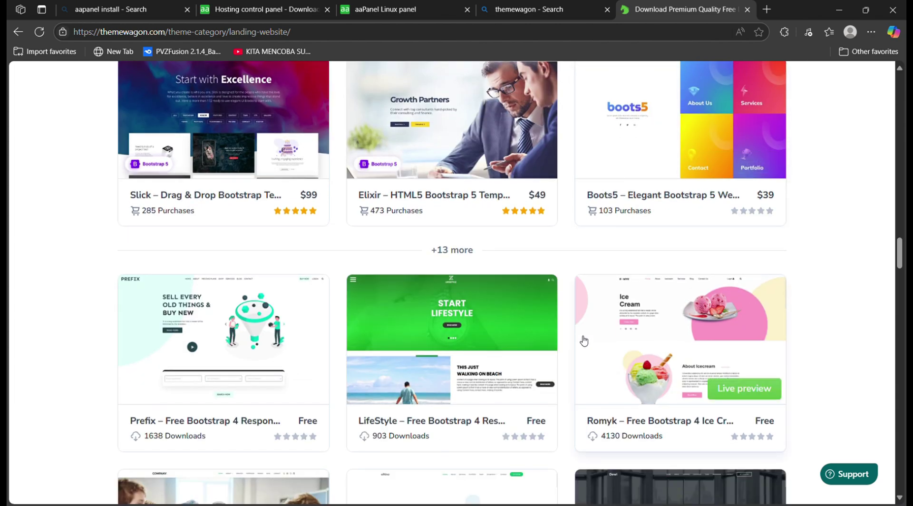
scroll(584, 341, "down", 5)
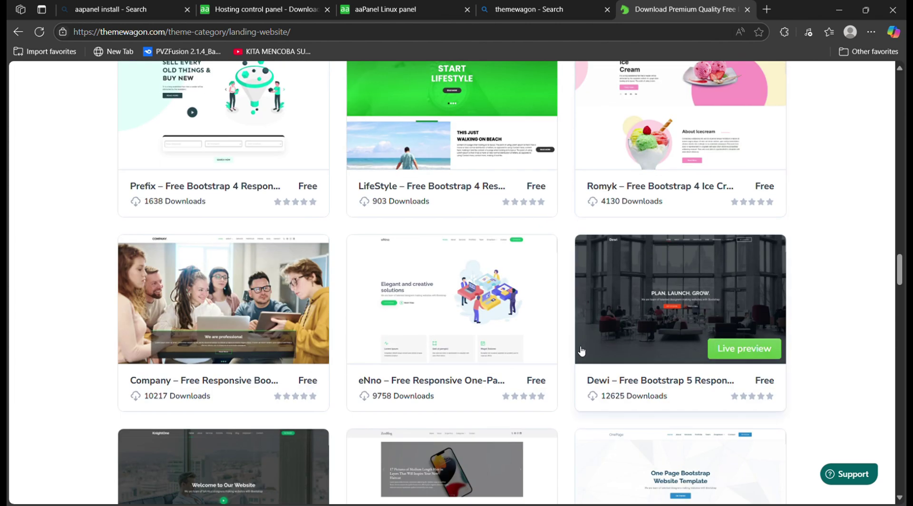
scroll(581, 351, "down", 6)
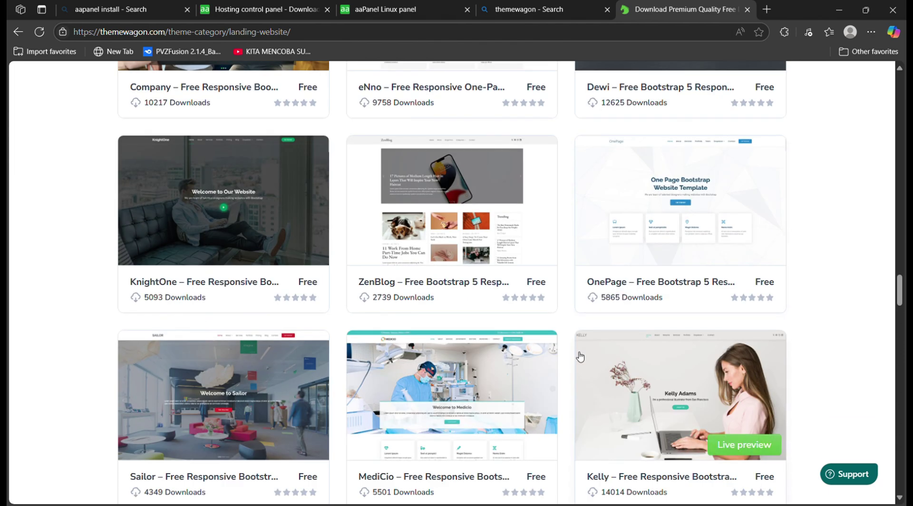
scroll(581, 357, "down", 5)
scroll(581, 362, "down", 4)
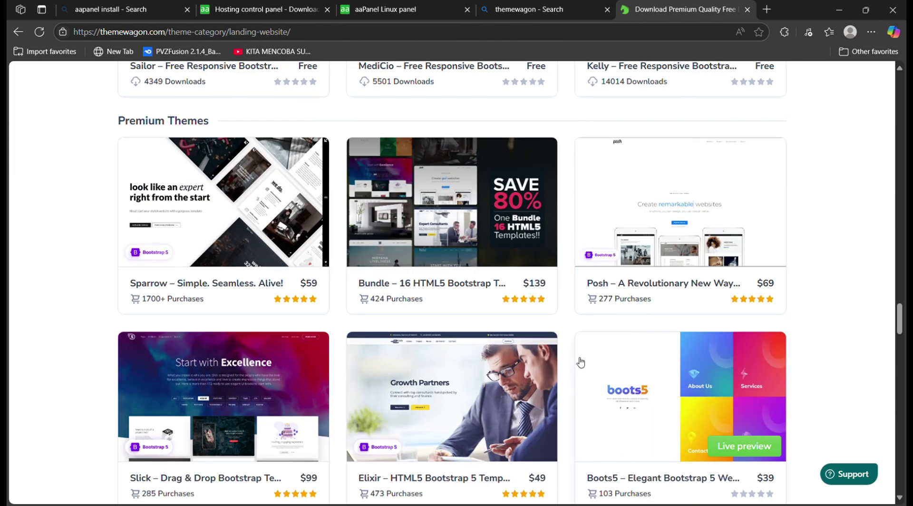
scroll(580, 362, "down", 8)
scroll(583, 366, "down", 3)
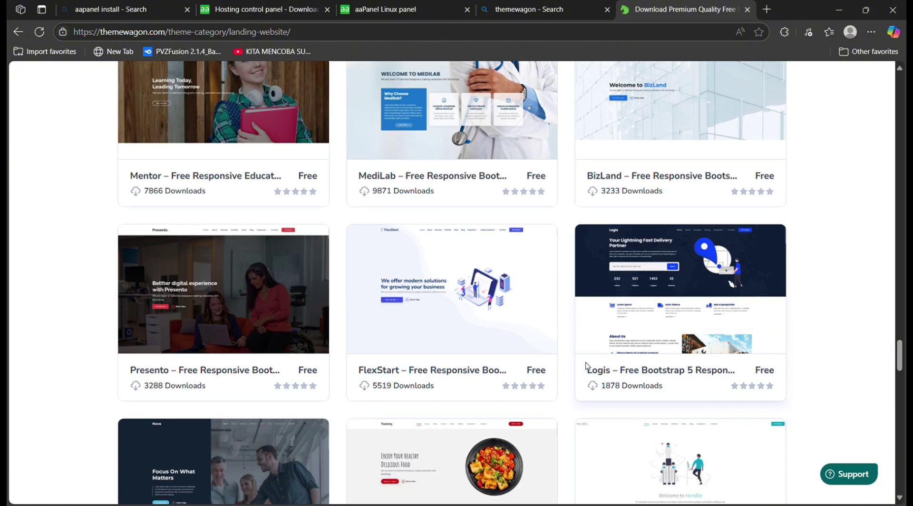
scroll(801, 403, "up", 8)
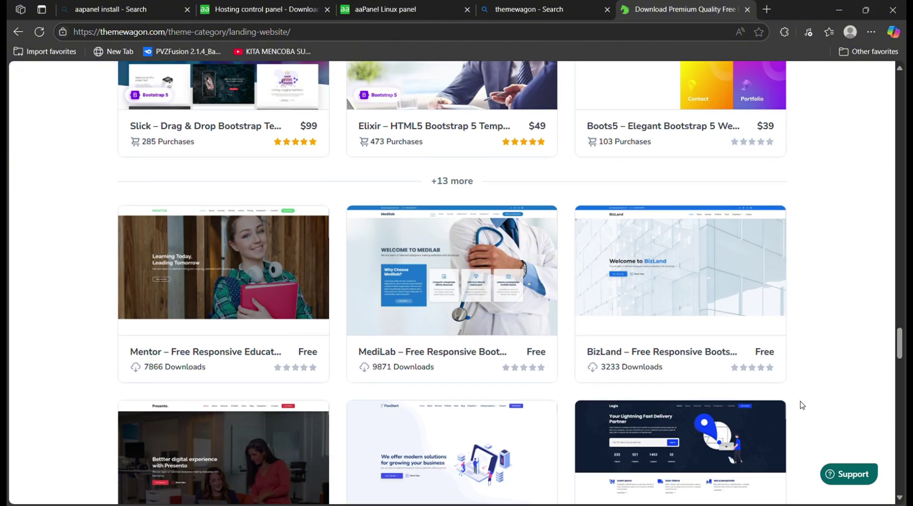
scroll(763, 347, "up", 20)
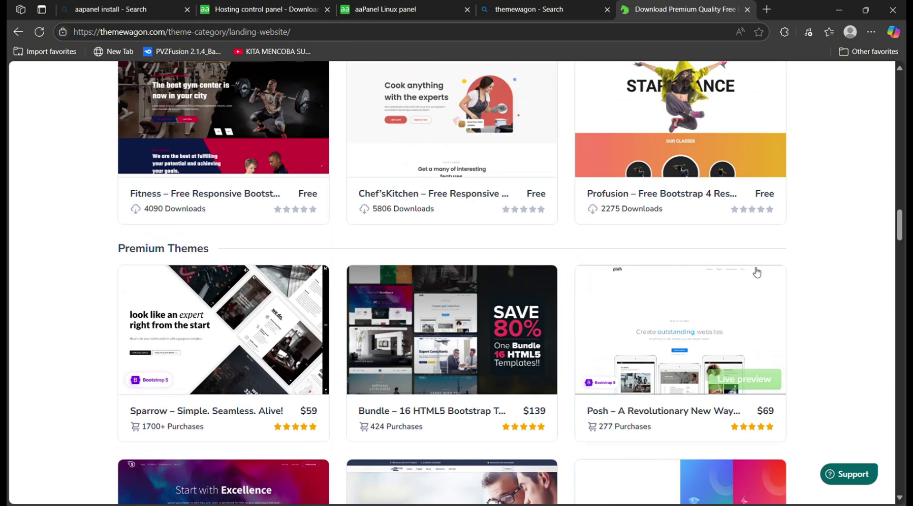
scroll(738, 285, "up", 16)
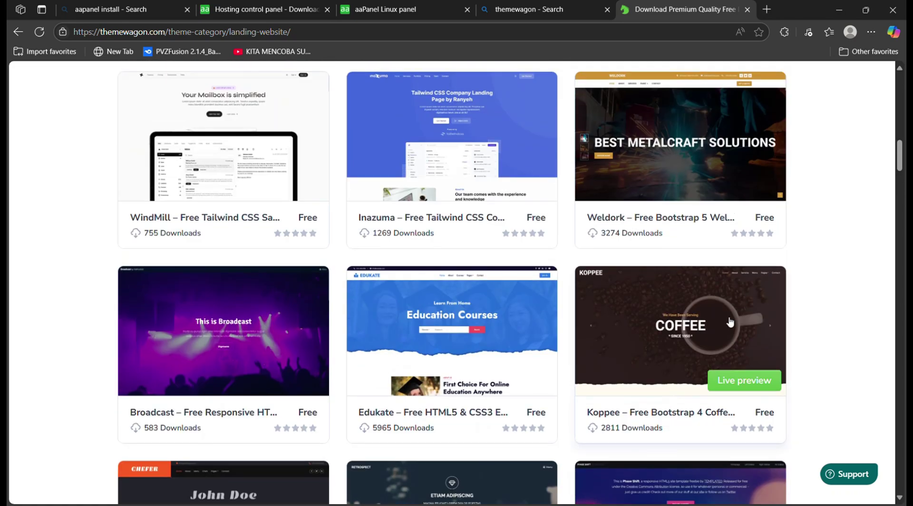
Look over the Koppee template's page, then return to the template listing
left_click(676, 320)
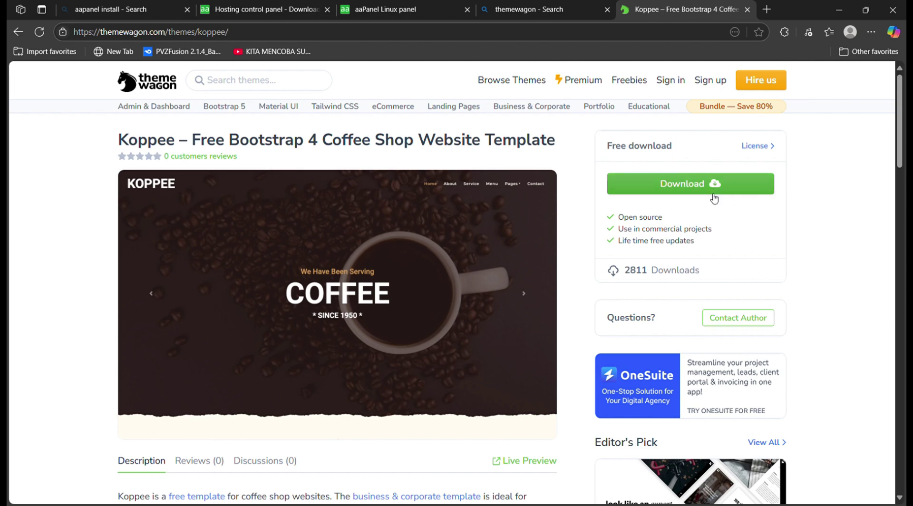
scroll(713, 200, "down", 5)
scroll(704, 225, "up", 5)
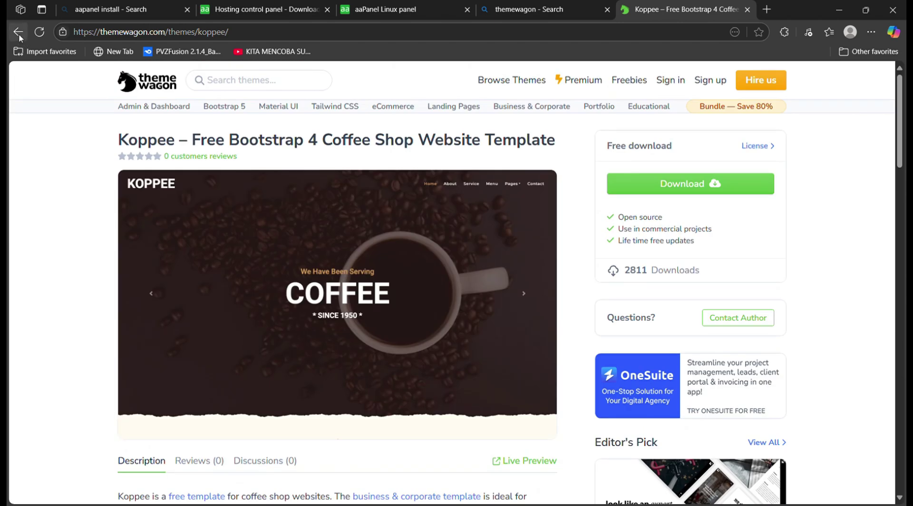
left_click(19, 31)
Open the Chefer template's page and download the template
scroll(457, 319, "down", 6)
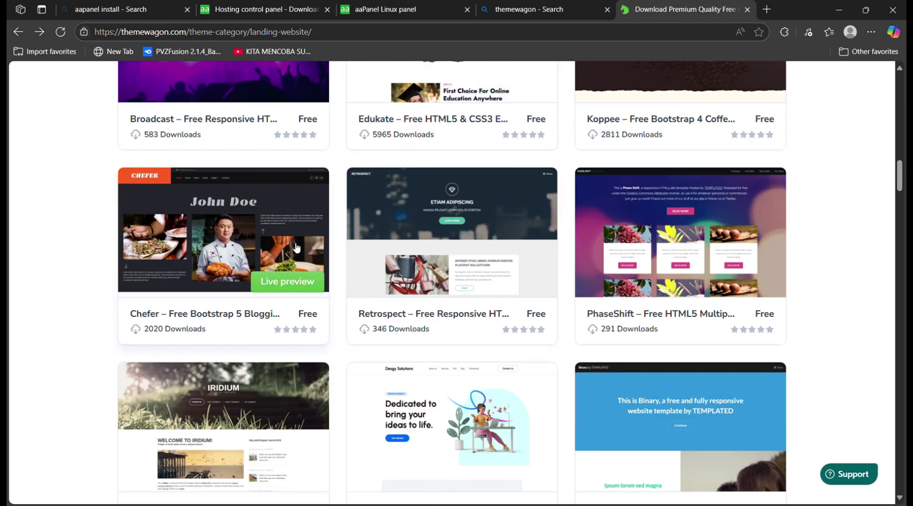
scroll(296, 248, "up", 2)
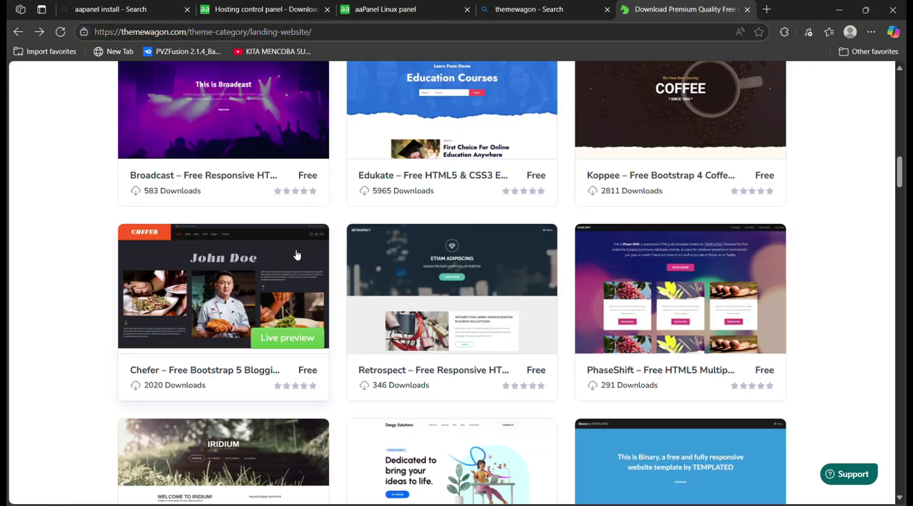
left_click(300, 370)
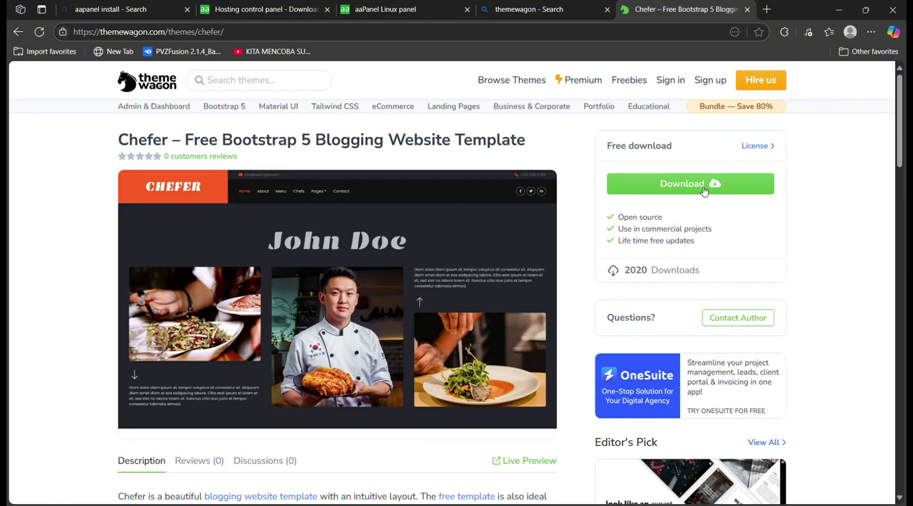
left_click(702, 190)
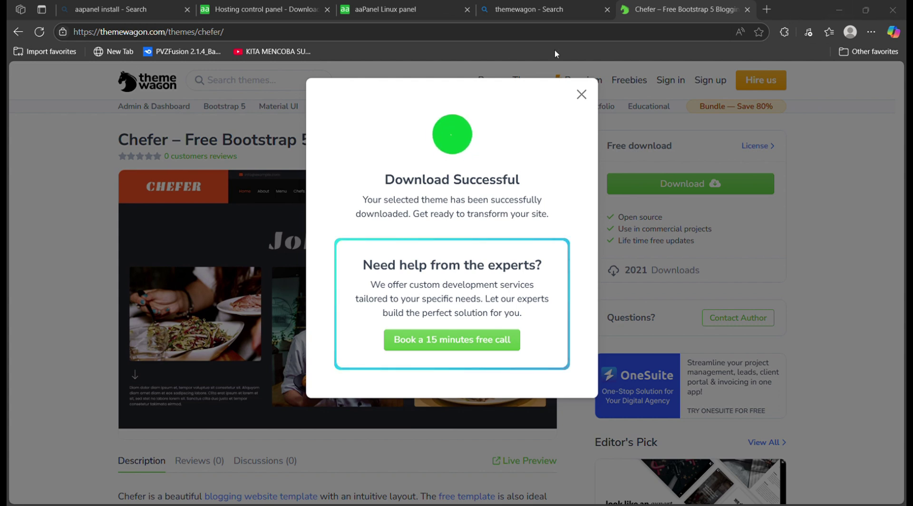
Leave ThemeWagon and bring the aaPanel Linux panel dashboard tab to the front
left_click(259, 6)
left_click(365, 7)
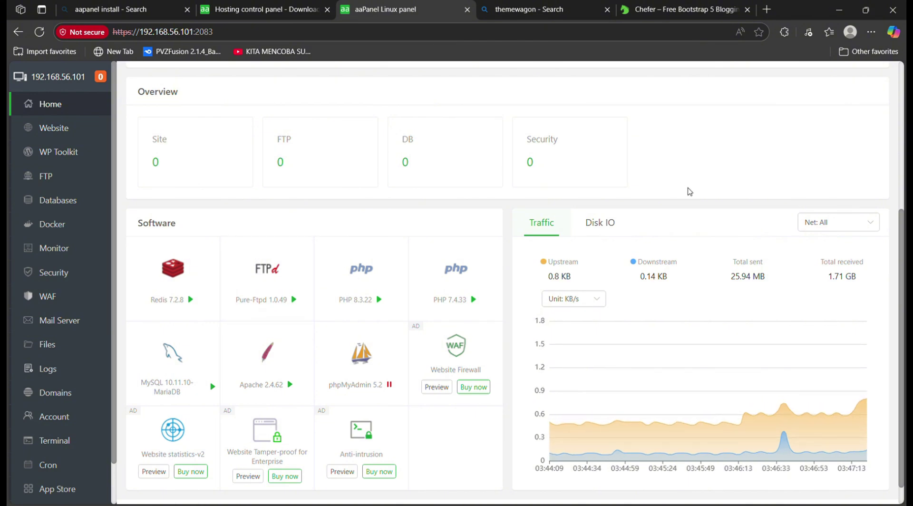
Review the dashboard's Sys Status (27% load, 24.9% RAM, 80% disk) and installed Software
scroll(767, 164, "up", 4)
scroll(767, 163, "up", 1)
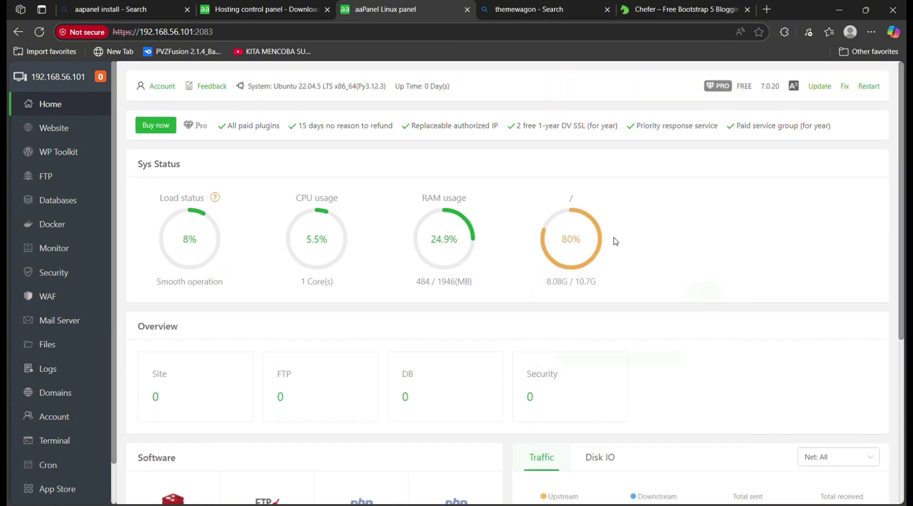
mouse_move(594, 245)
scroll(751, 234, "down", 3)
scroll(750, 234, "up", 3)
scroll(707, 222, "down", 5)
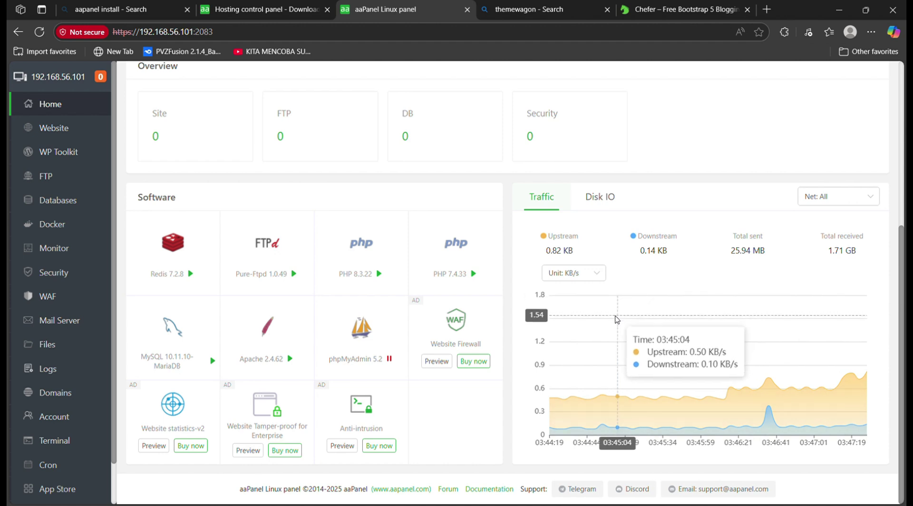
scroll(627, 308, "up", 5)
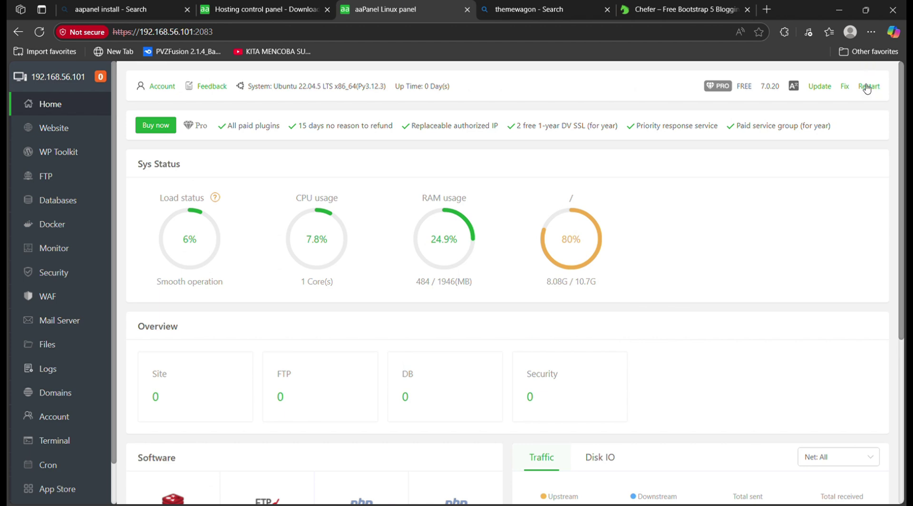
double_click(874, 65)
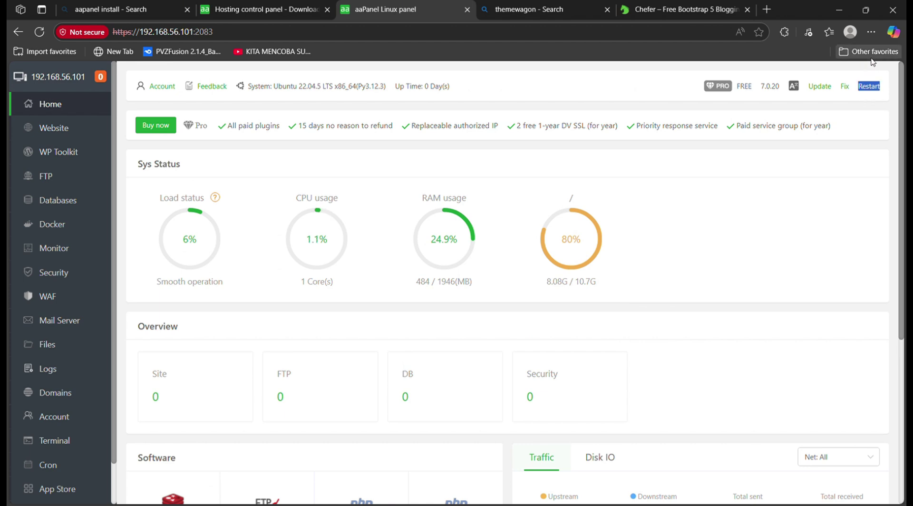
left_click(856, 190)
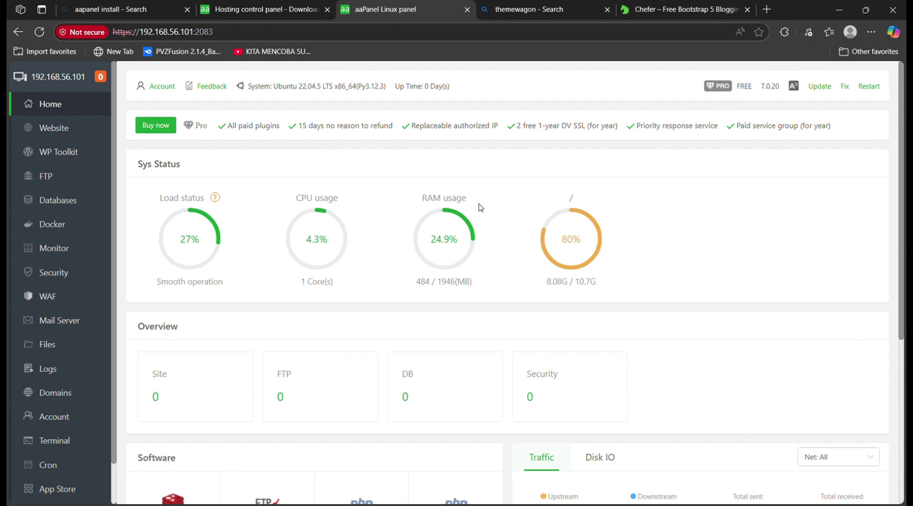
scroll(57, 419, "down", 1)
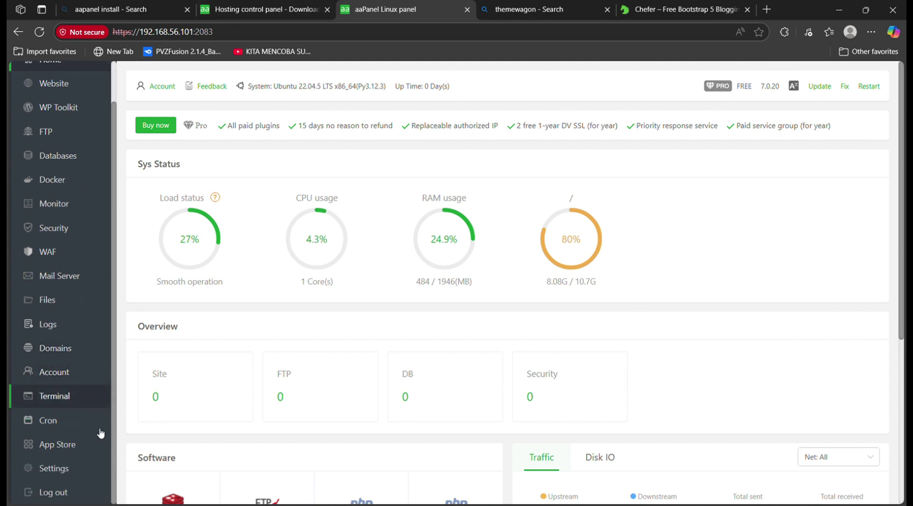
Open the aaPanel file manager at the server's root directory
left_click(78, 324)
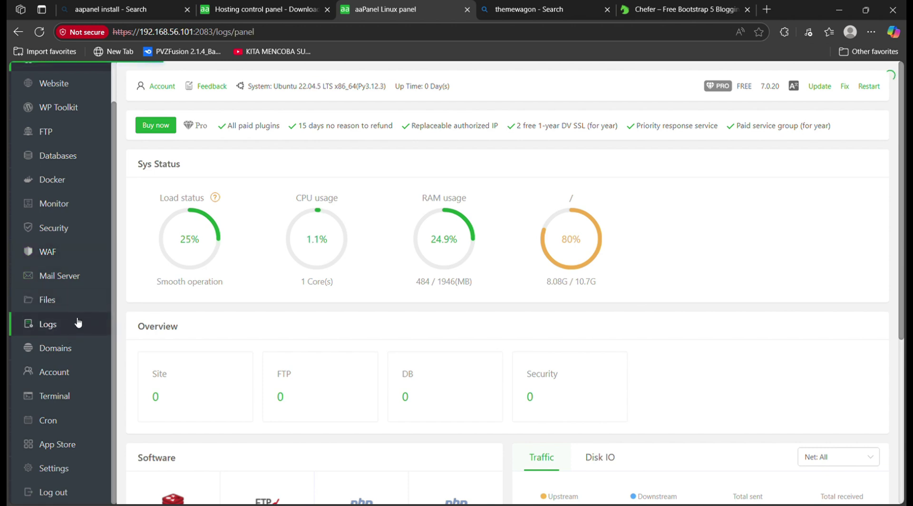
left_click(70, 310)
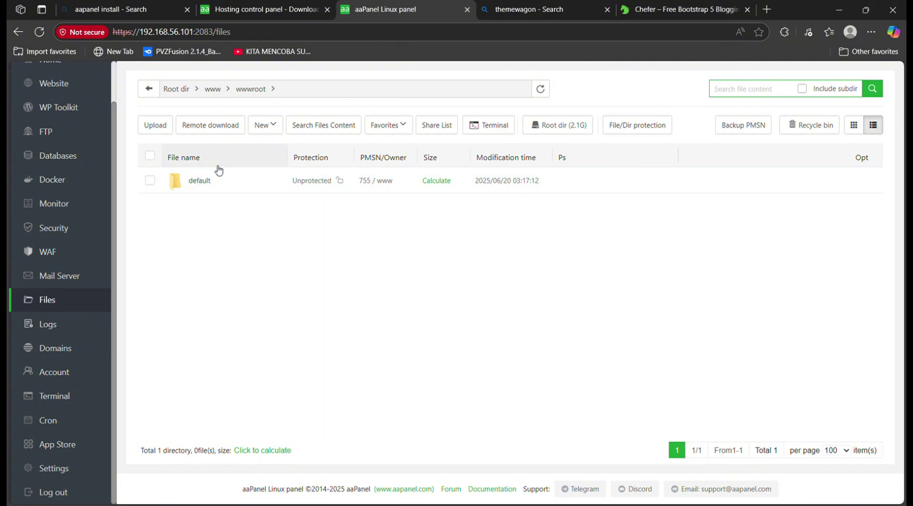
left_click(185, 89)
scroll(249, 309, "down", 3)
scroll(254, 323, "down", 6)
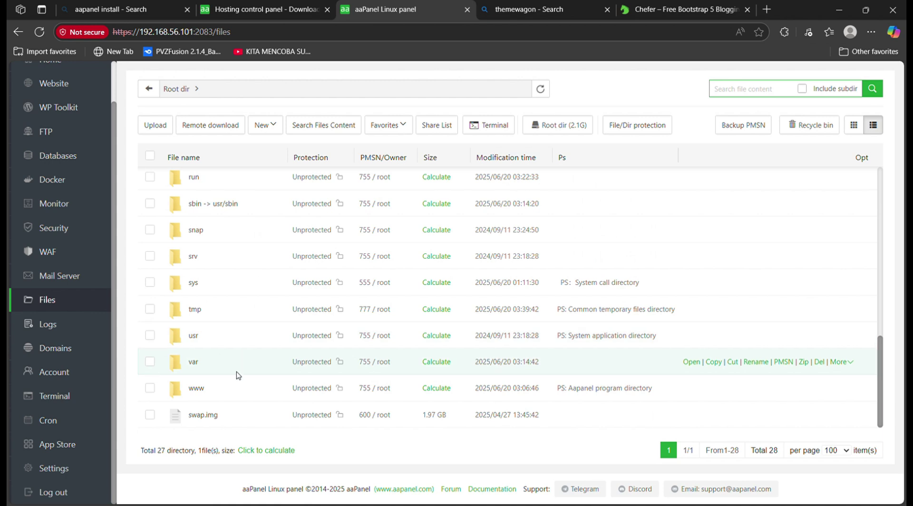
scroll(242, 328, "up", 1)
scroll(242, 328, "up", 6)
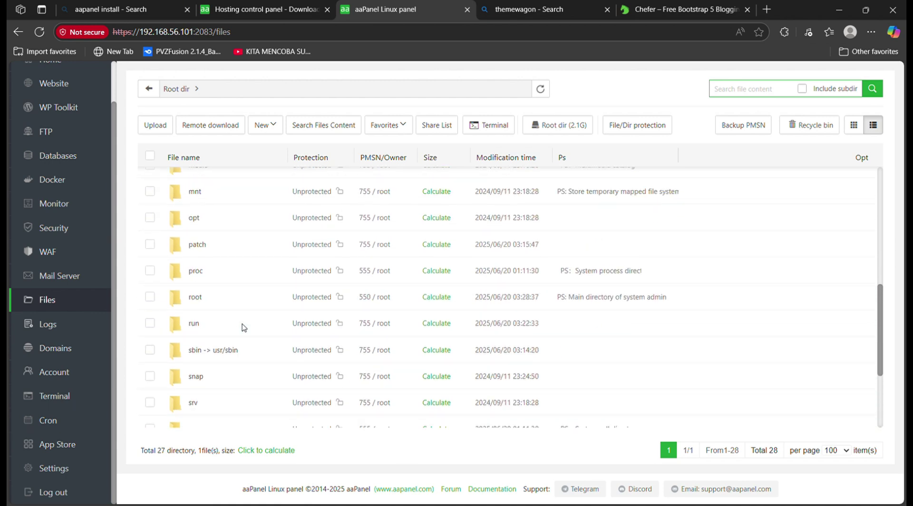
scroll(230, 316, "up", 1)
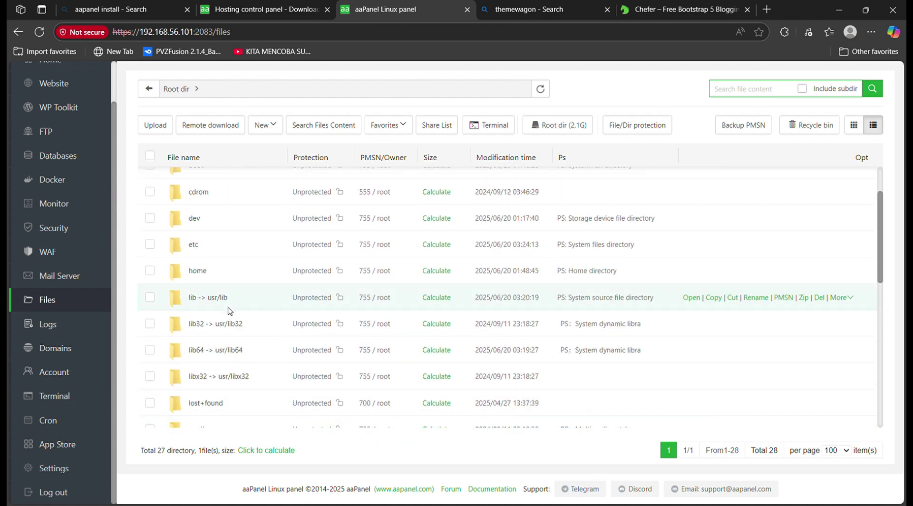
Open the etc folder and scroll down toward the hosts file
left_click(193, 239)
scroll(233, 252, "down", 2)
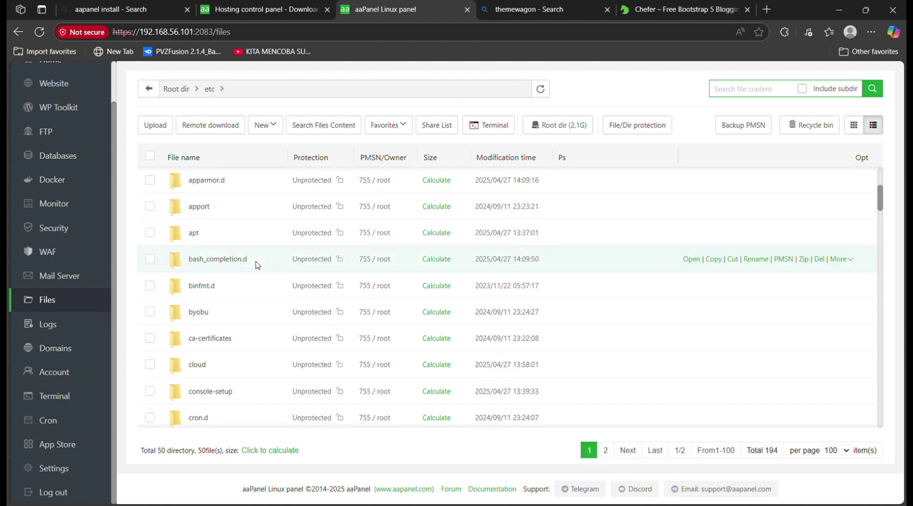
scroll(265, 278, "down", 20)
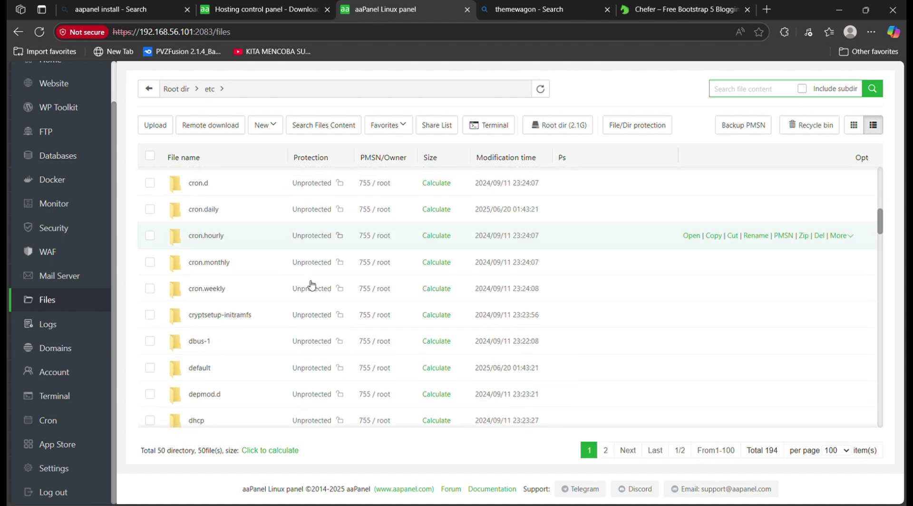
scroll(345, 279, "down", 10)
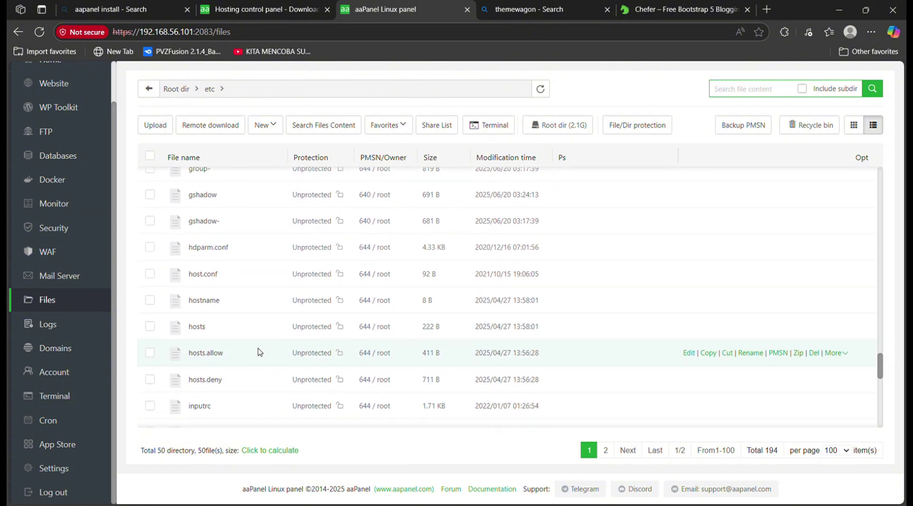
Add a third line '127.0.0.1 skyzo.test' to /etc/hosts and save it
double_click(200, 327)
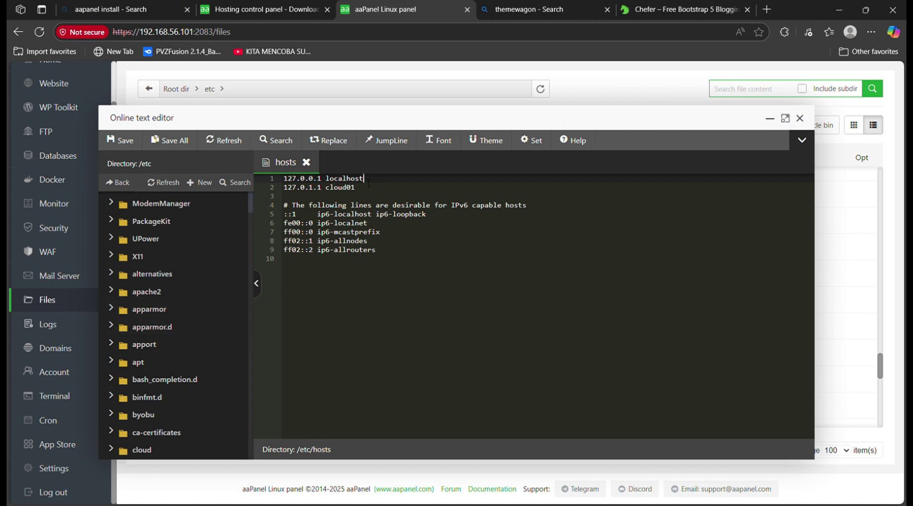
left_click_drag(368, 183, 285, 177)
key("ctrl+c")
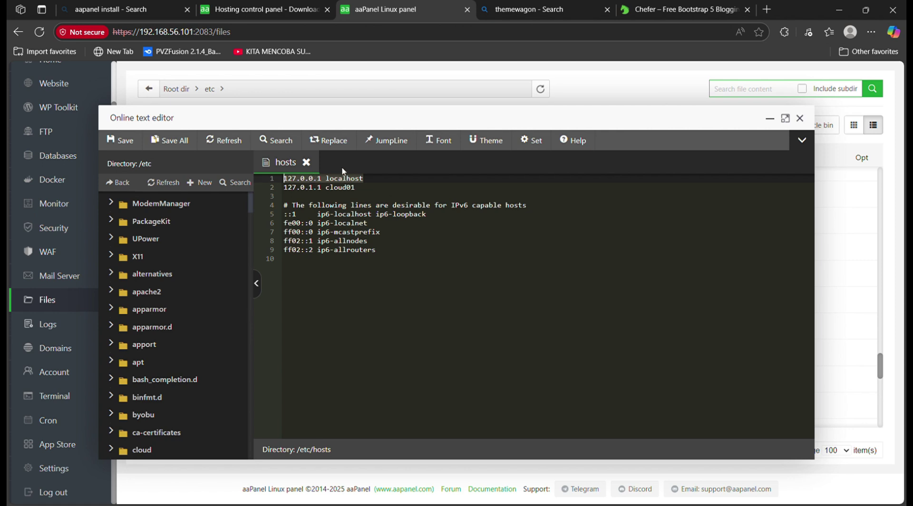
left_click(372, 190)
key("Return")
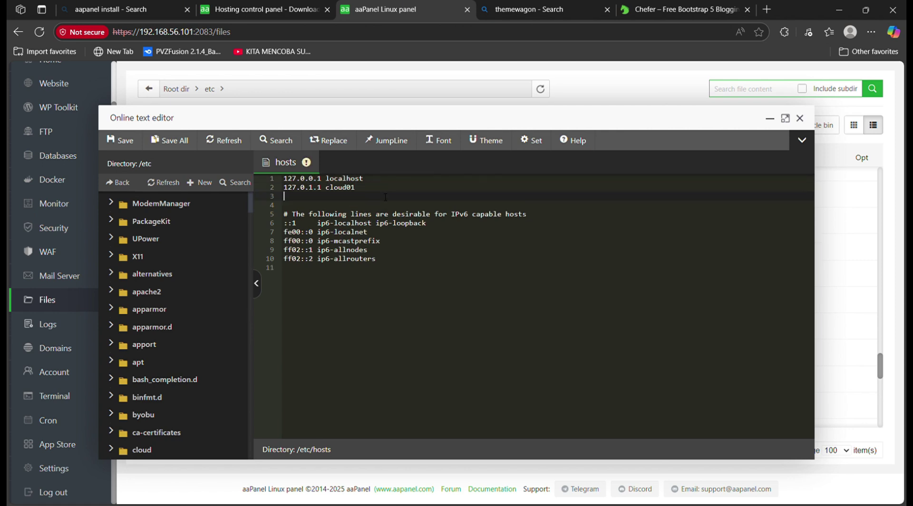
key("ctrl+v")
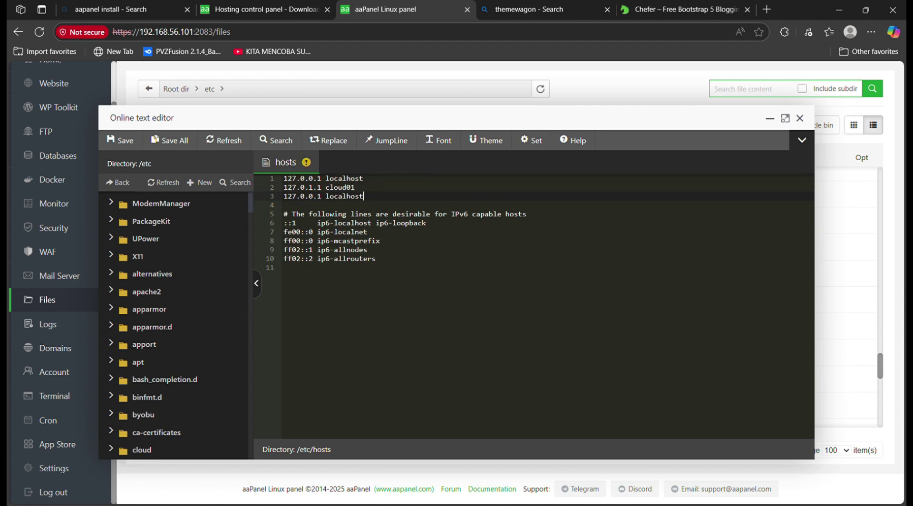
key("BackSpace")
key("BackSpace")
key("BackSpace")
key("BackSpace")
key("BackSpace")
key("BackSpace")
key("BackSpace")
key("BackSpace")
key("BackSpace")
type("skyzo")
type(".test")
key("ctrl+s")
Close the hosts editor and go to the Website management page
left_click(804, 122)
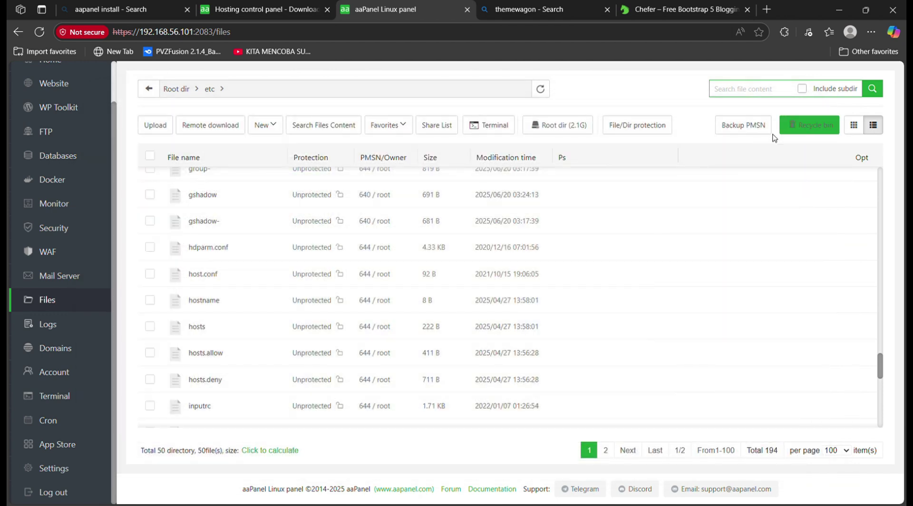
scroll(71, 177, "up", 1)
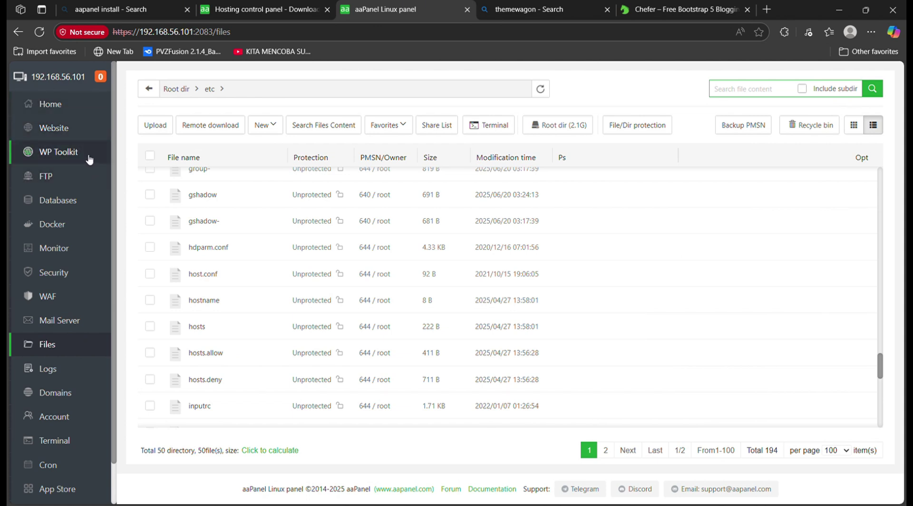
left_click(78, 128)
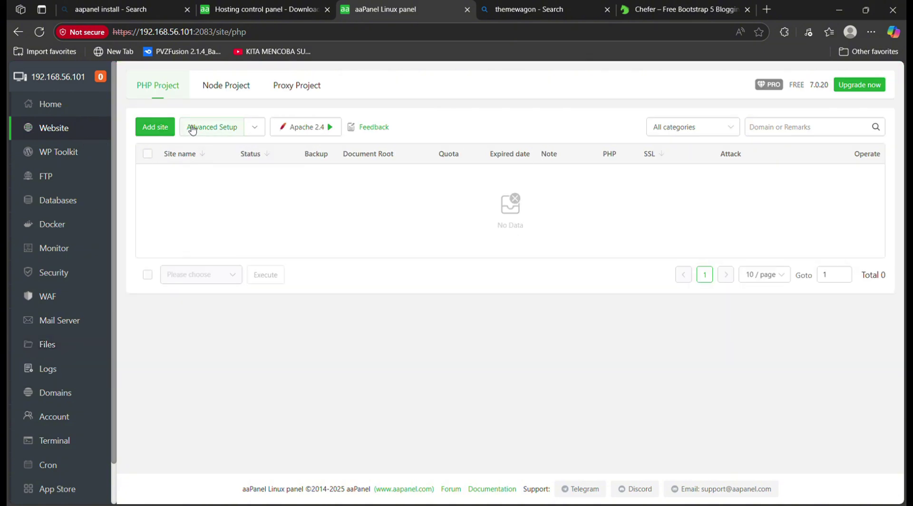
Begin a new site with domain skyzo.test and PHP version PHP-74
left_click(154, 127)
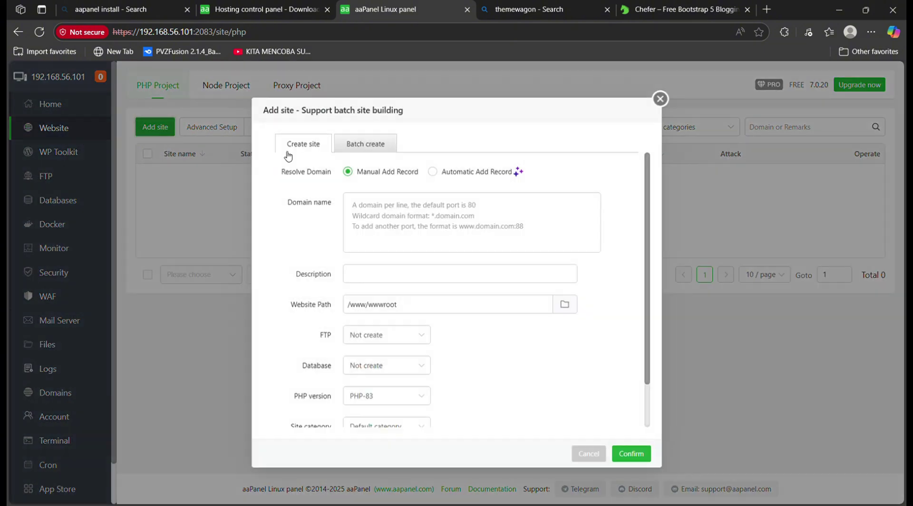
left_click(450, 212)
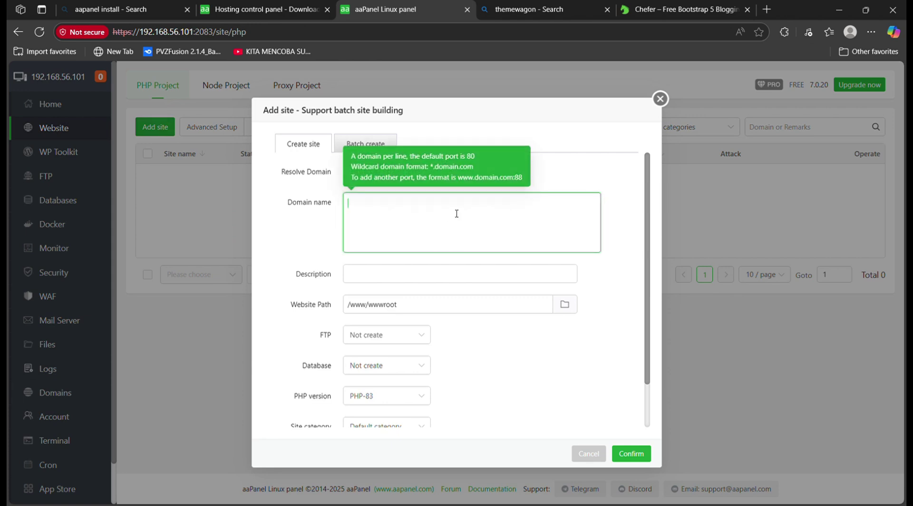
type("skyzo.test")
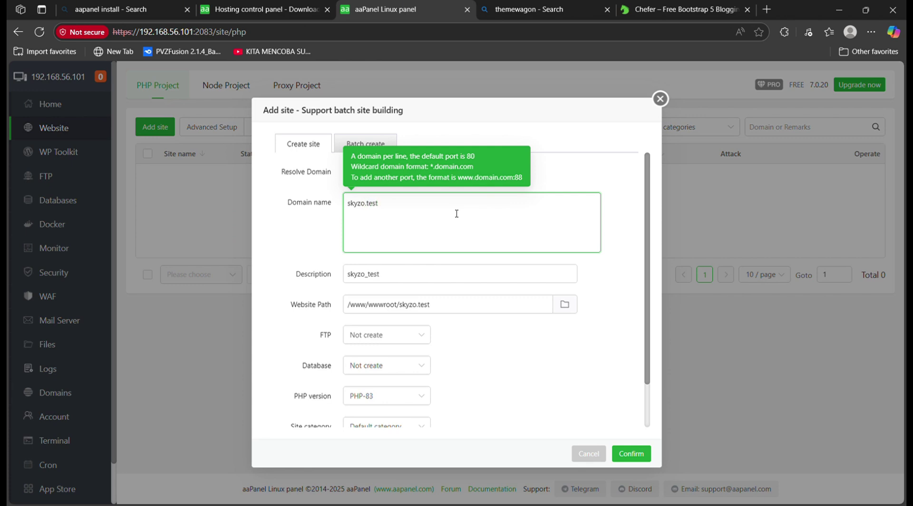
scroll(434, 336, "down", 1)
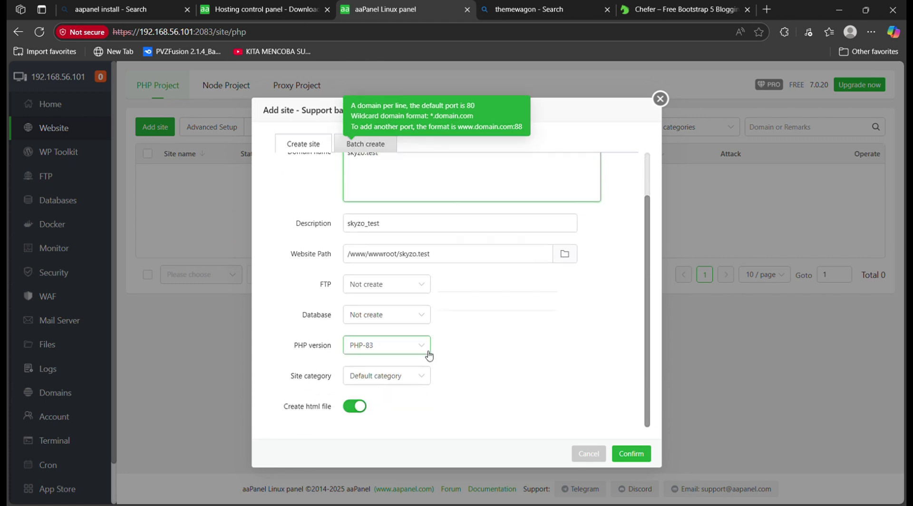
left_click(423, 350)
left_click(426, 347)
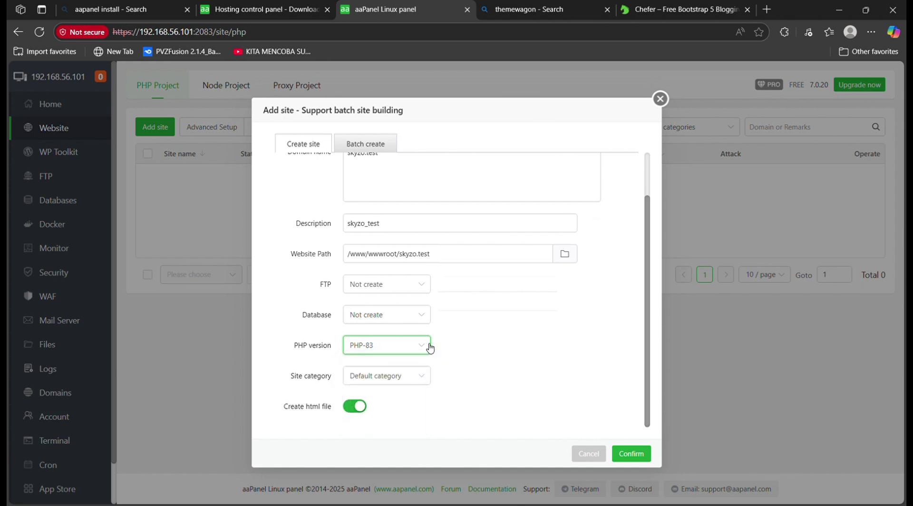
left_click(424, 347)
left_click(407, 388)
scroll(464, 373, "up", 1)
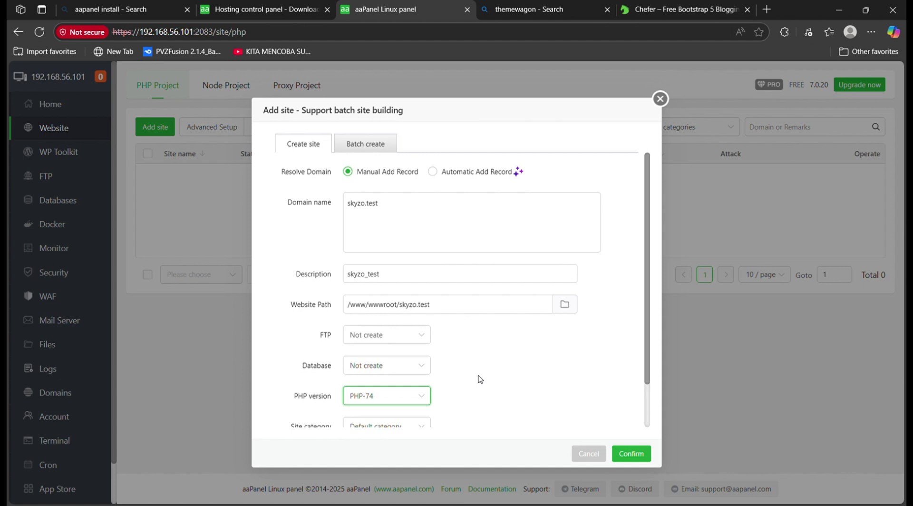
Append port :2020 to the domain, keep the default category, and create the site
left_click(408, 216)
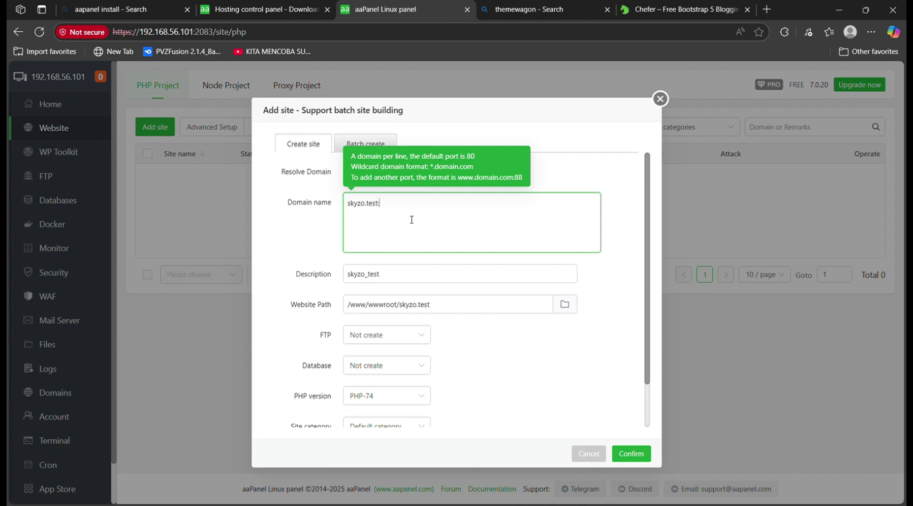
type(":2020")
scroll(404, 267, "down", 1)
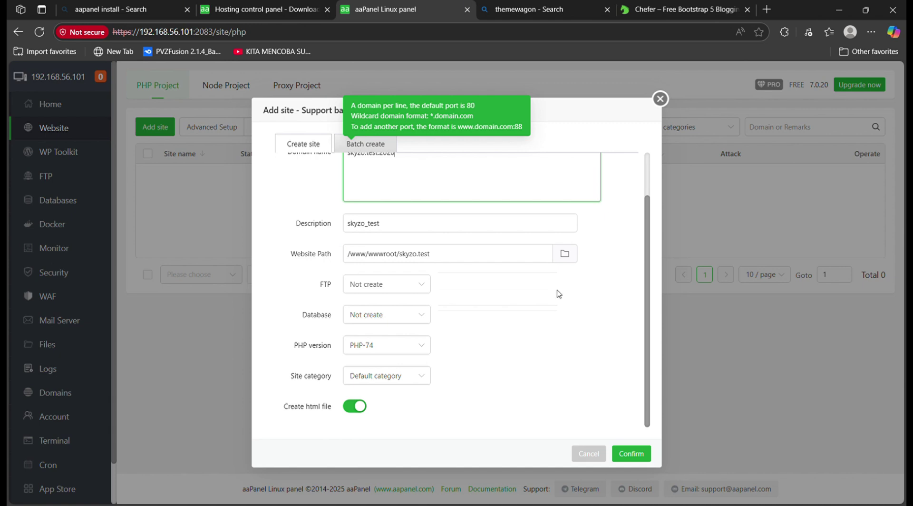
left_click(423, 375)
left_click(423, 375)
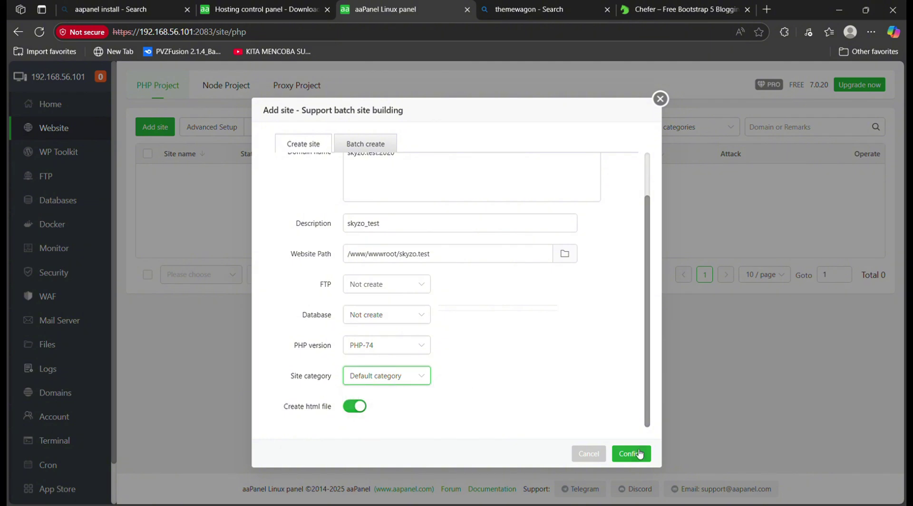
left_click(631, 453)
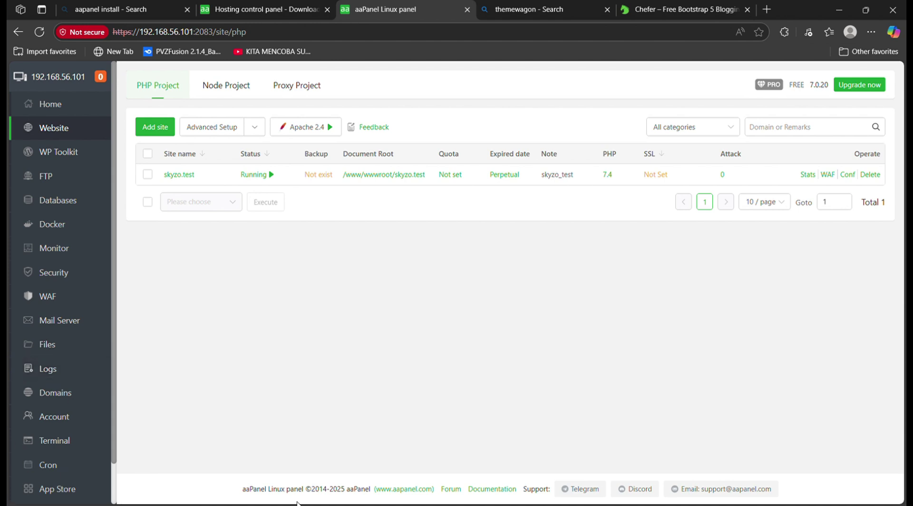
Check skyzo.test's site settings for the port 2020 domain binding, then close them
left_click(848, 174)
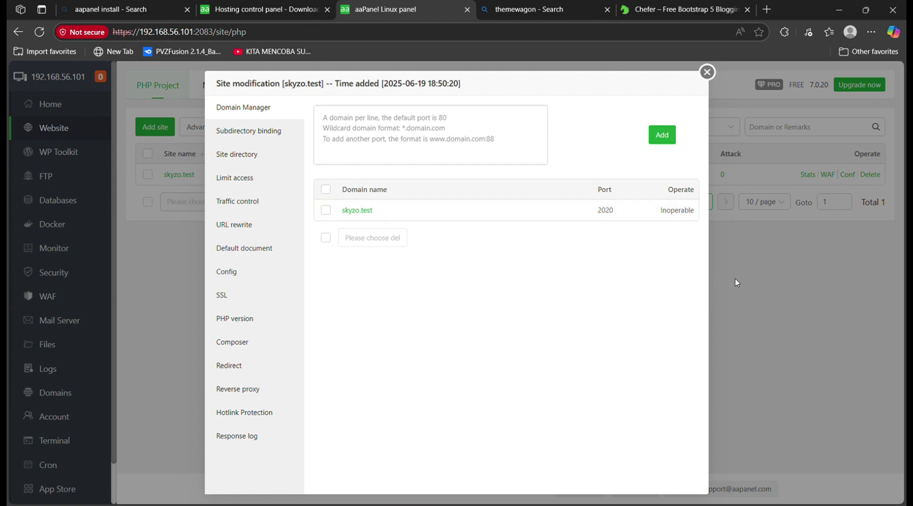
left_click(707, 72)
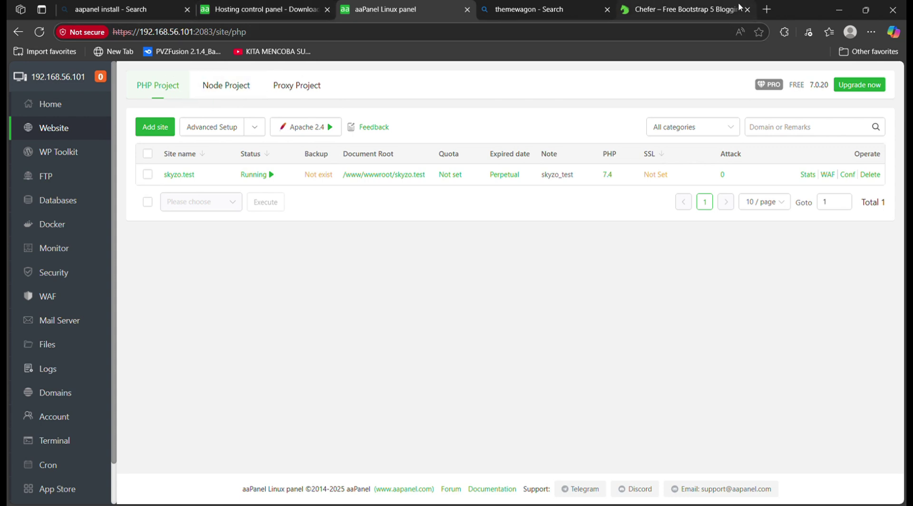
Close the themewagon search tab and open a fresh browser tab
left_click(528, 8)
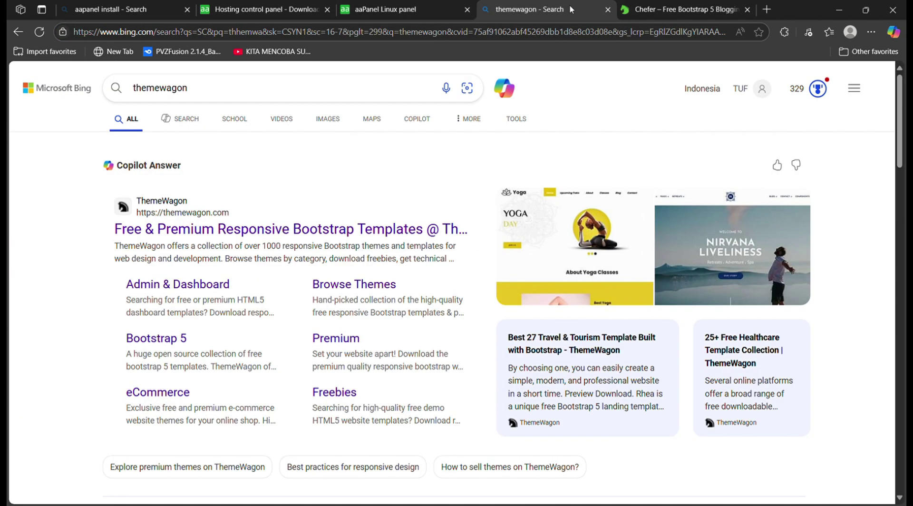
left_click(607, 9)
left_click(627, 10)
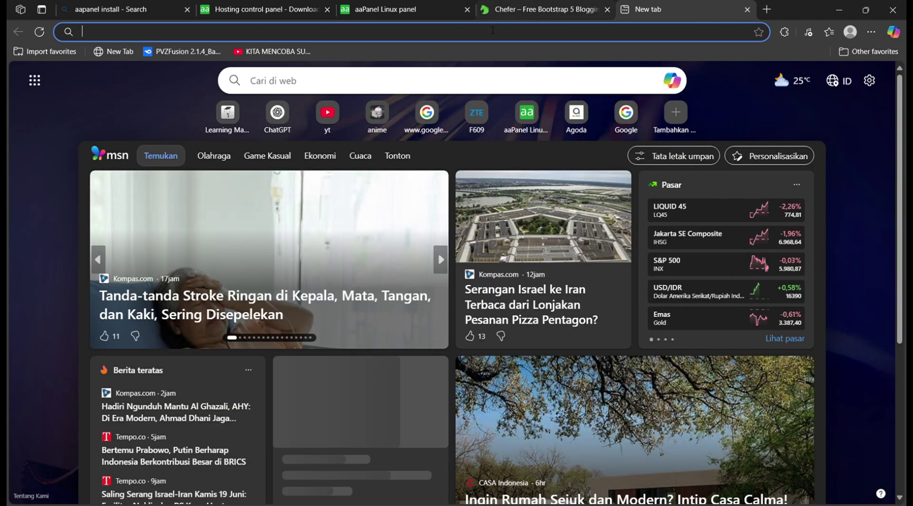
Copy the server address from aaPanel and load 192.168.56.101:2020 in the new tab
left_click(399, 7)
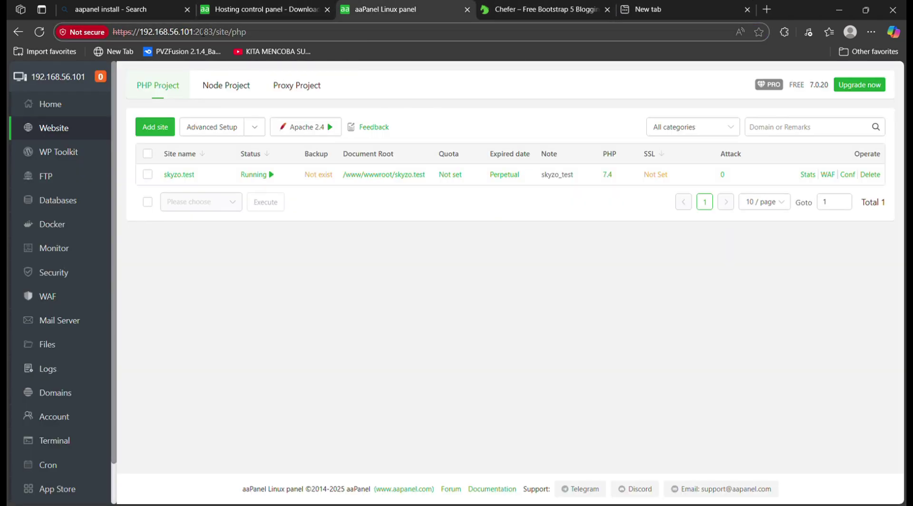
left_click_drag(218, 33, 148, 34)
key("ctrl+c")
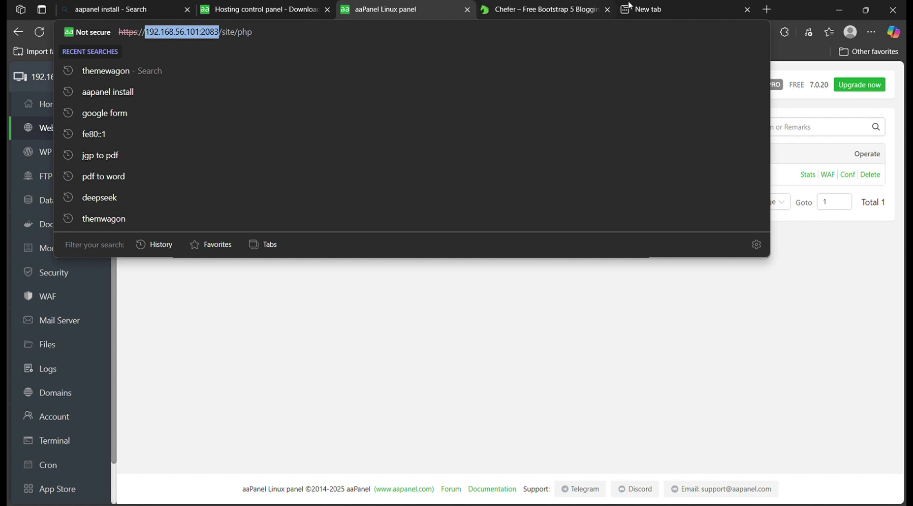
left_click(630, 7)
left_click(387, 34)
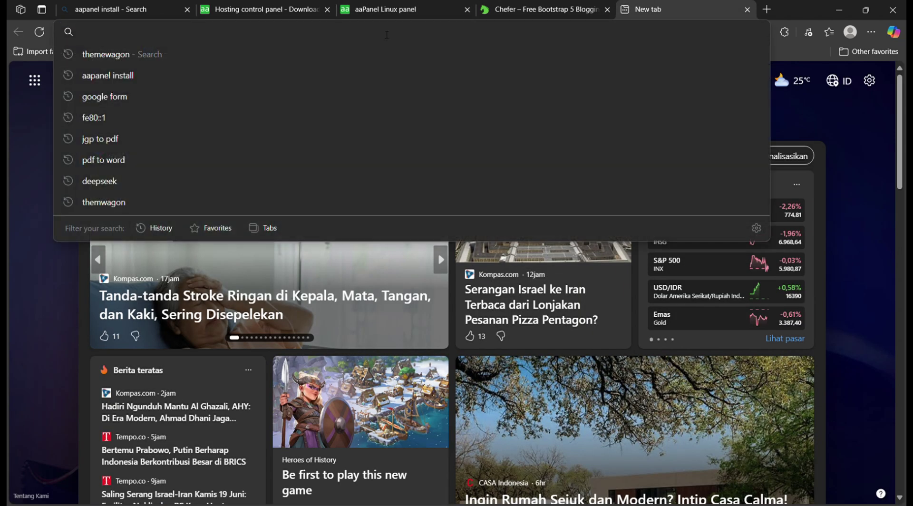
key("ctrl+v")
key("BackSpace")
key("BackSpace")
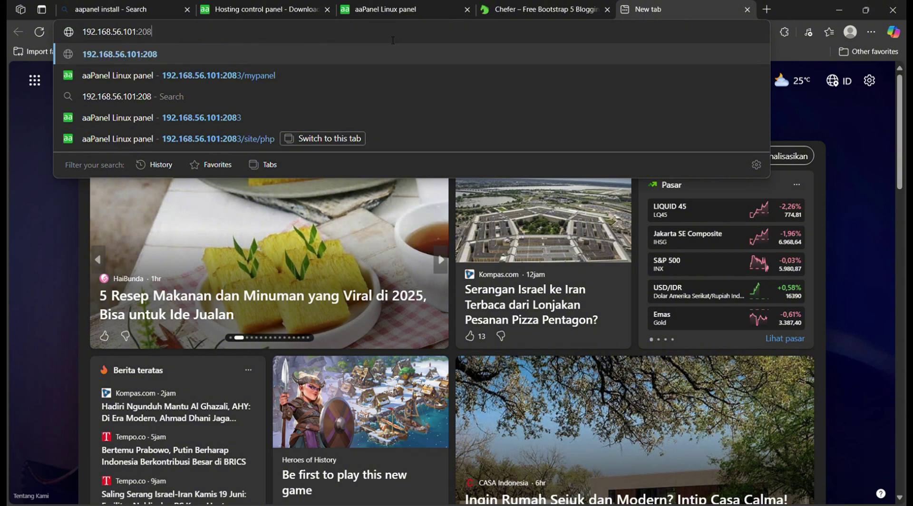
type("20")
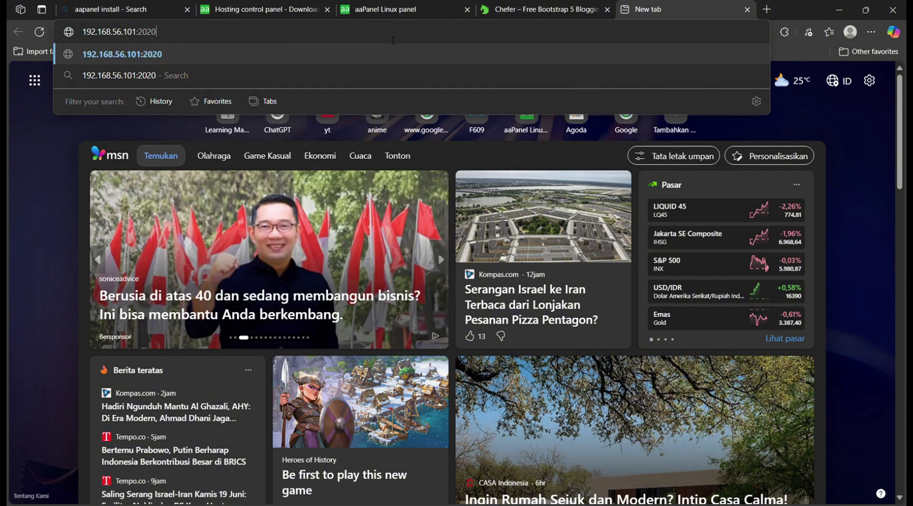
key("Return")
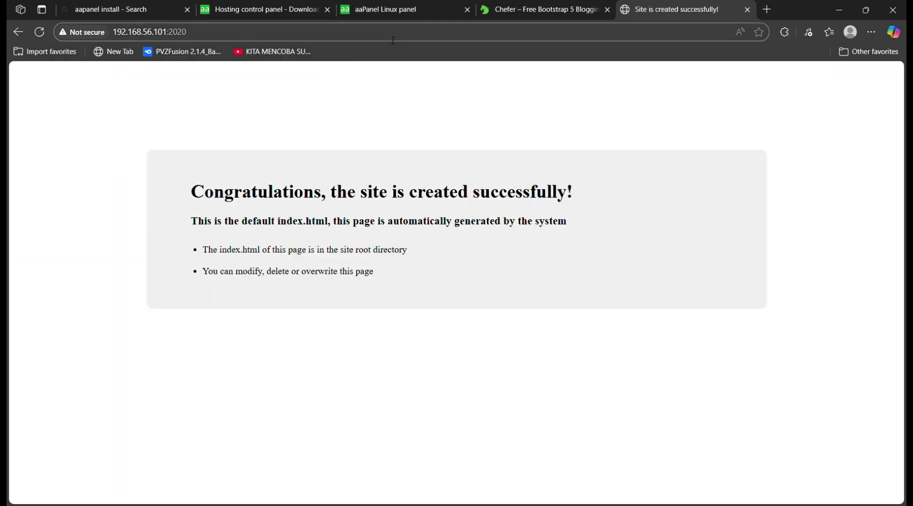
Return to the aaPanel tab and select part of its web address
left_click(421, 9)
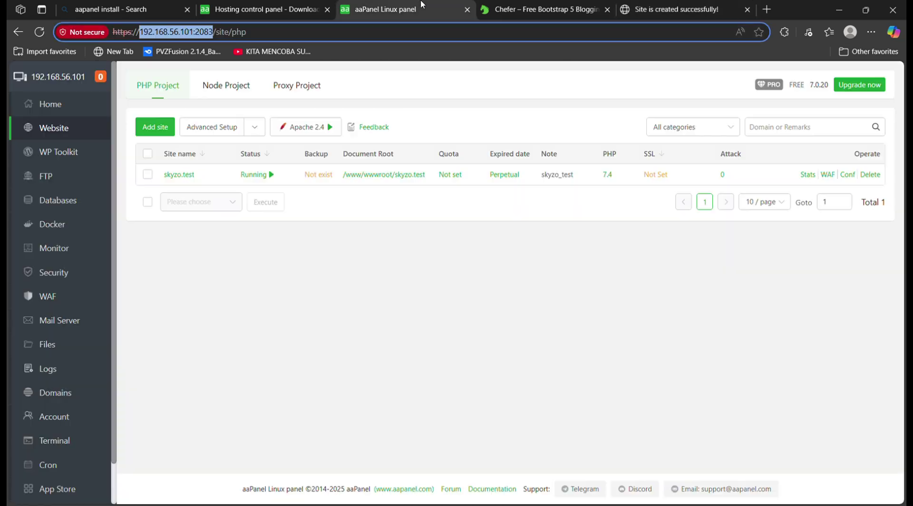
left_click(204, 10)
key("ctrl+Tab")
left_click_drag(139, 32, 120, 34)
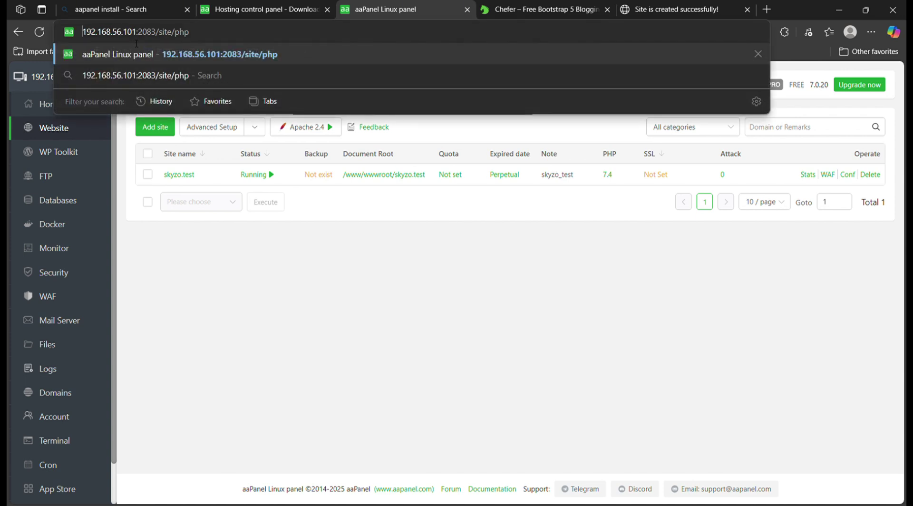
left_click(316, 297)
Close the aaPanel download, Bing search and Chefer template tabs, ending on the site list
left_click(242, 4)
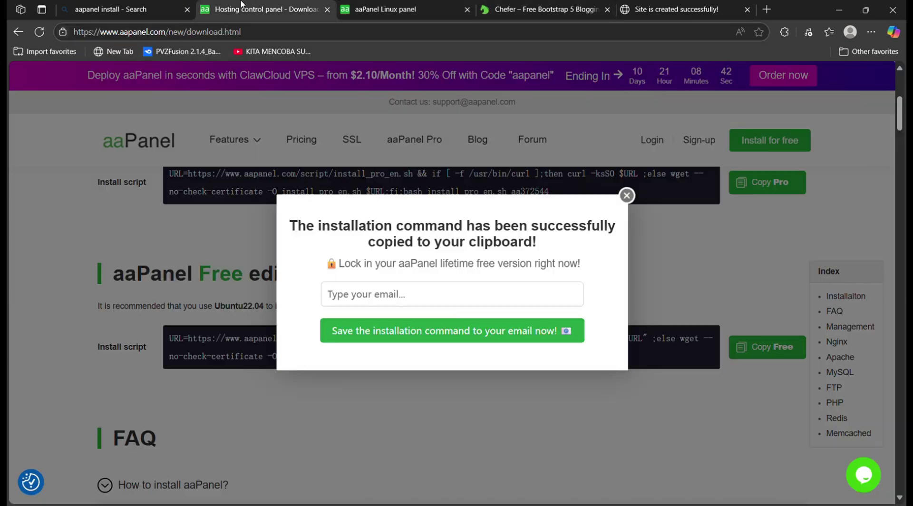
left_click(328, 9)
left_click(187, 12)
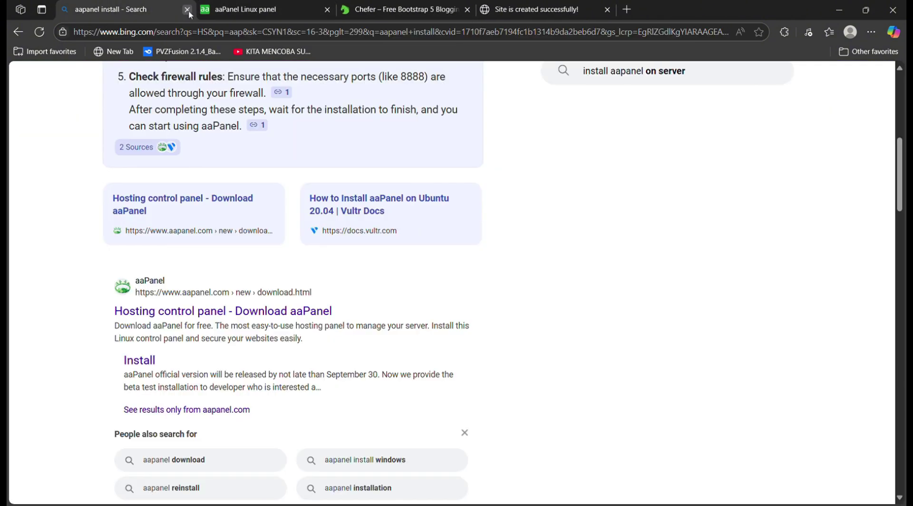
left_click(187, 10)
left_click(321, 13)
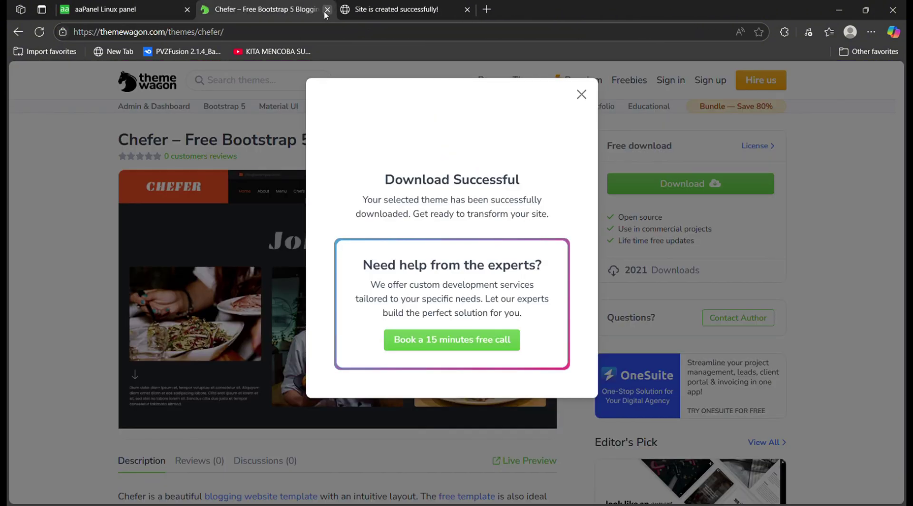
left_click(327, 9)
left_click(128, 10)
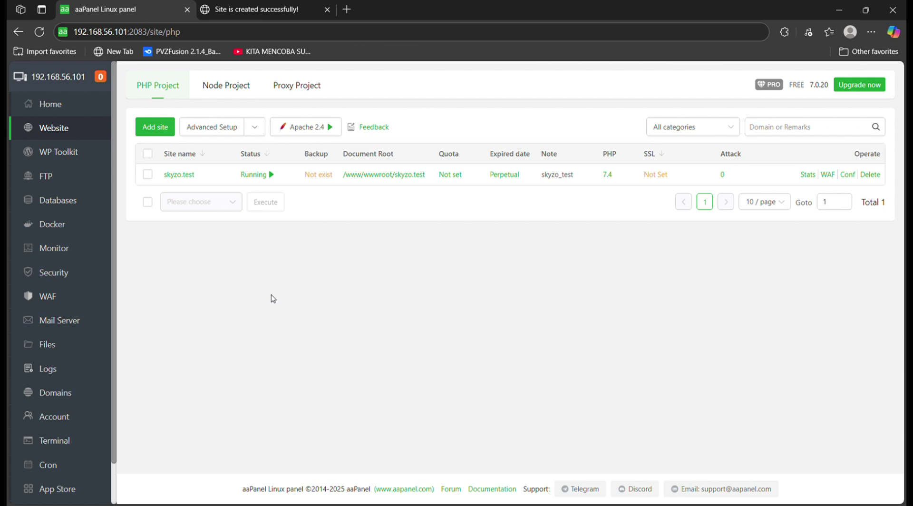
Browse the file manager to the skyzo.test document root /www/wwwroot/skyzo.test from the website list
left_click(72, 345)
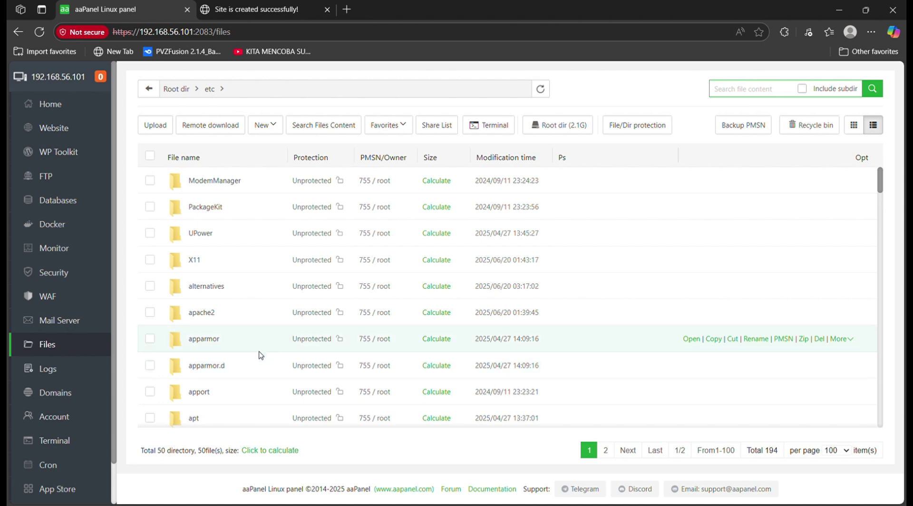
left_click(183, 95)
scroll(398, 329, "down", 10)
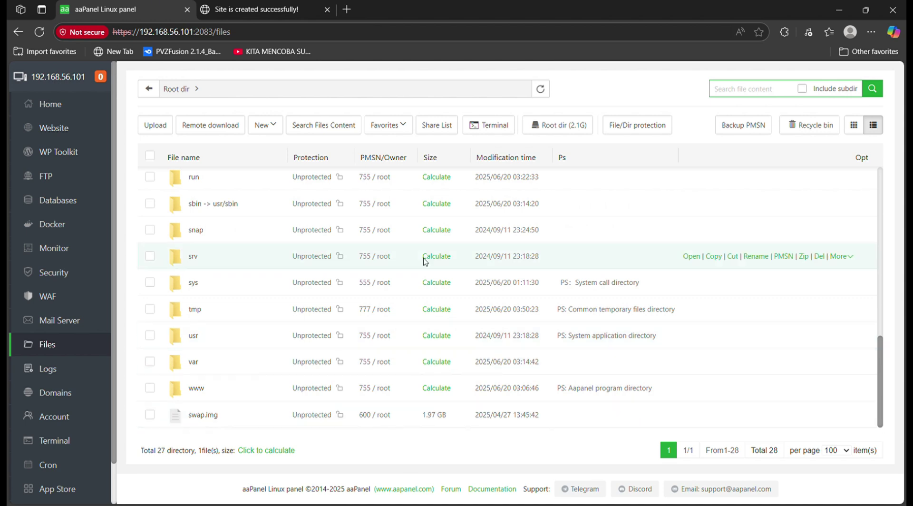
left_click(61, 136)
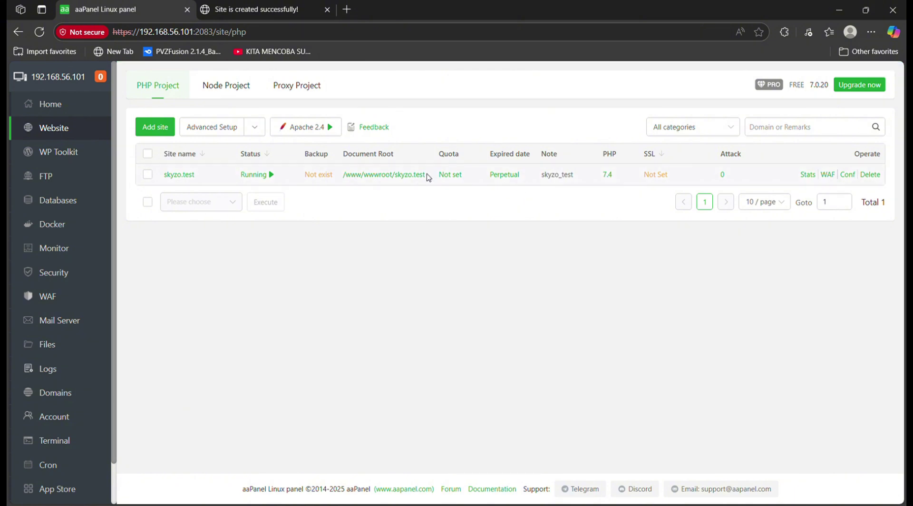
left_click(400, 179)
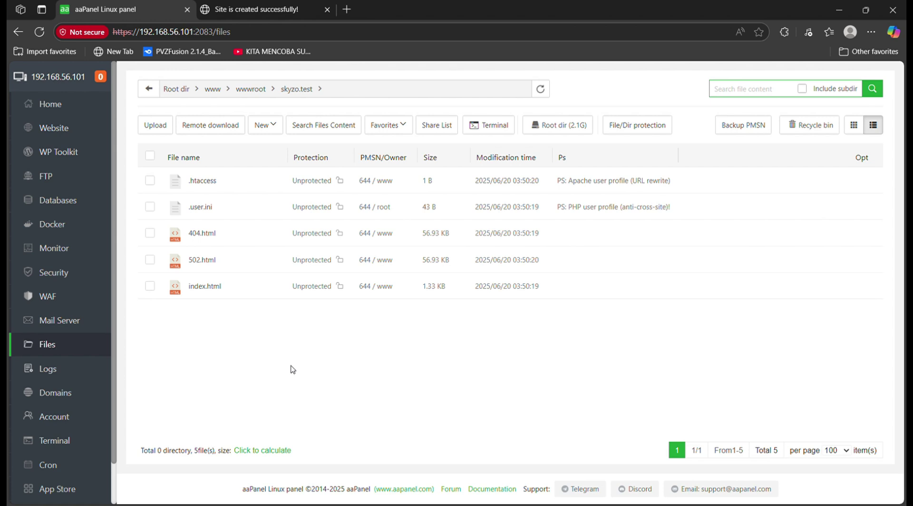
Select all files in the skyzo.test root and move them to the recycle bin
left_click(151, 157)
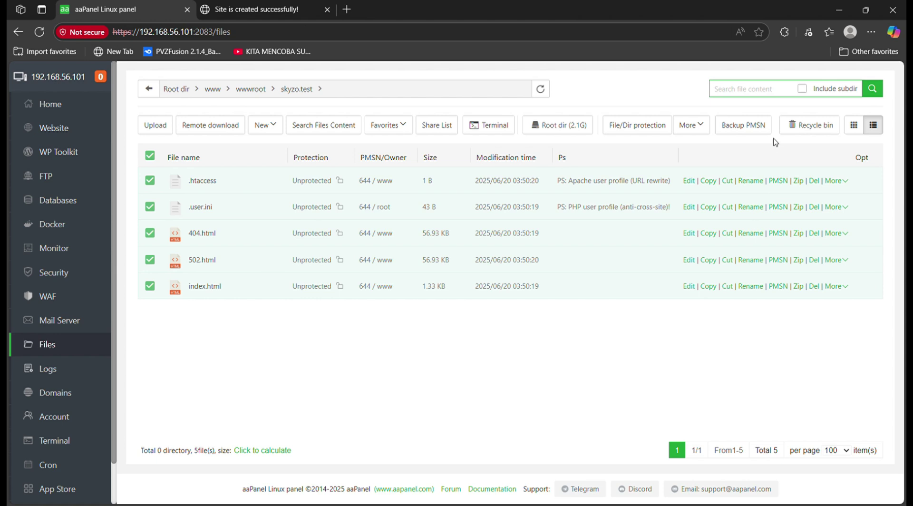
right_click(412, 218)
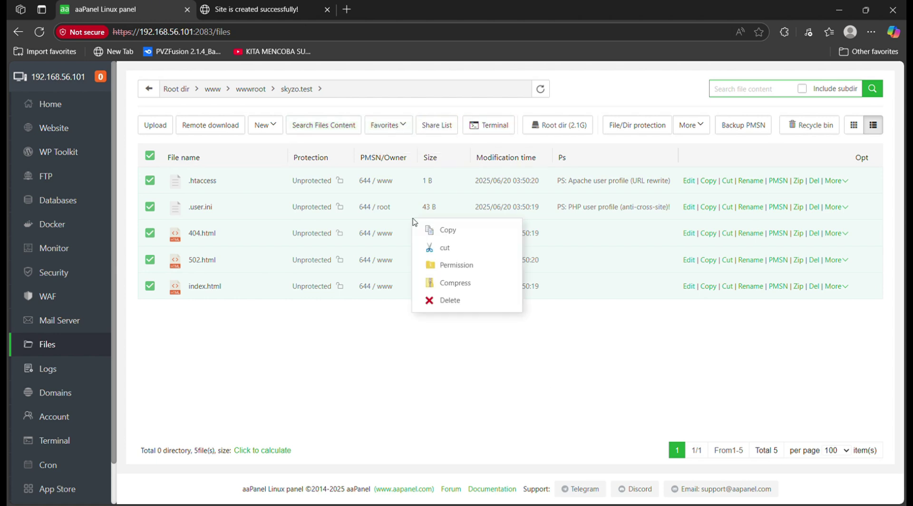
left_click(469, 301)
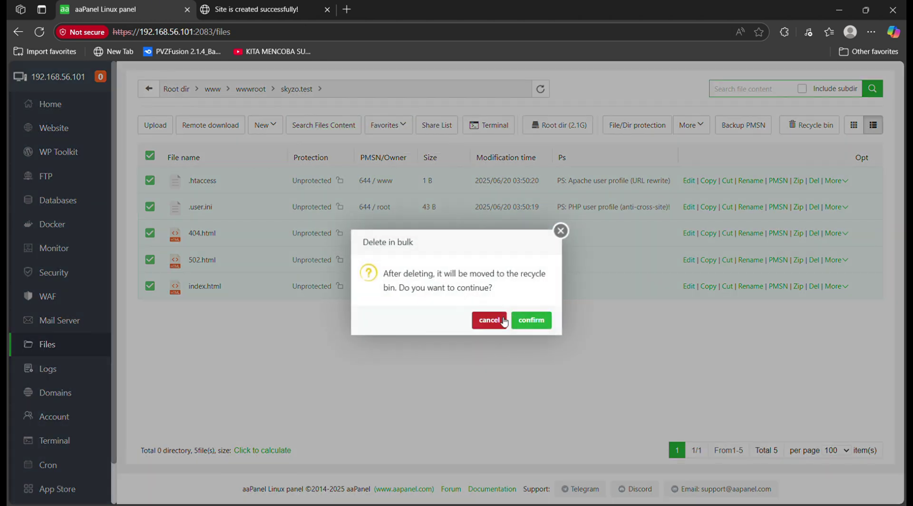
left_click(546, 324)
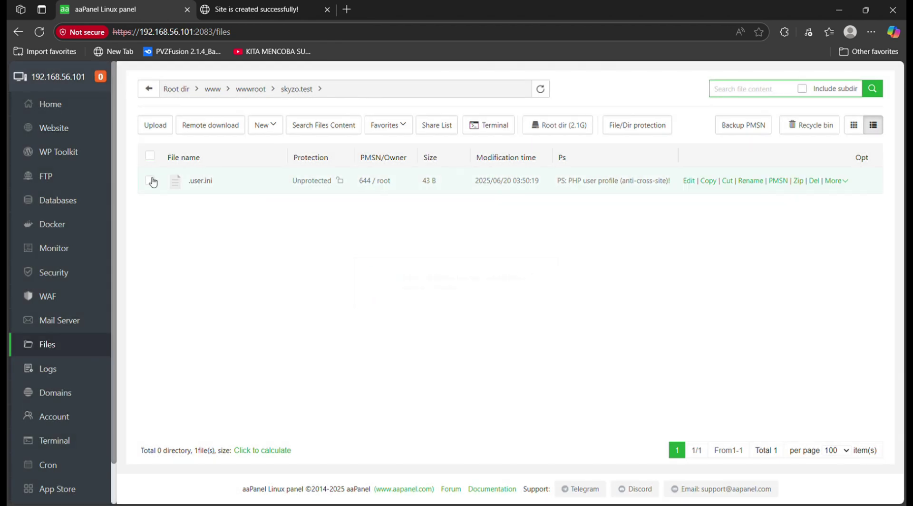
Reload the port 2020 site to confirm it now returns 403 Forbidden
left_click(252, 9)
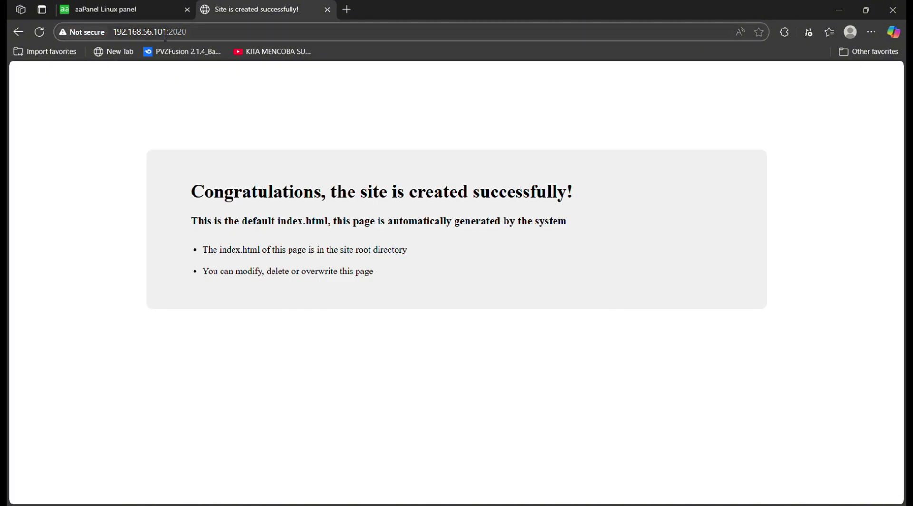
left_click(40, 31)
left_click(126, 10)
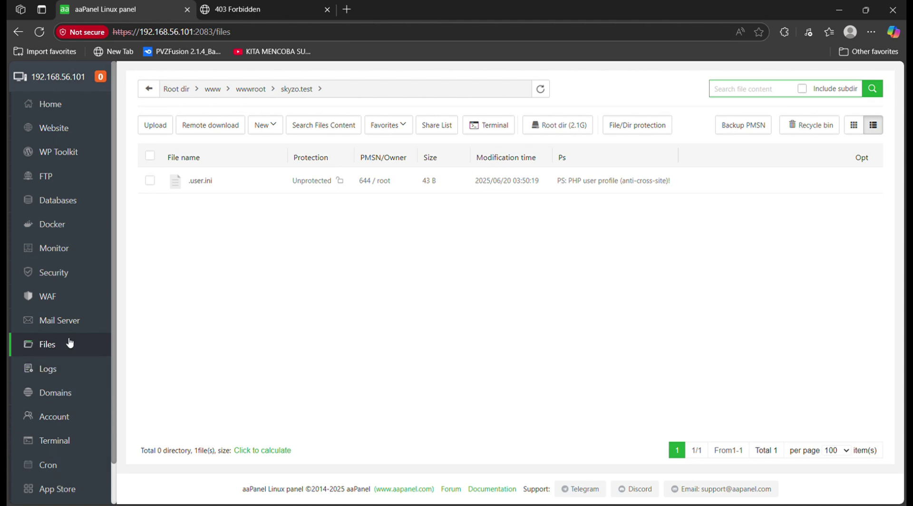
Delete the remaining .user.ini file from the skyzo.test root
left_click(150, 180)
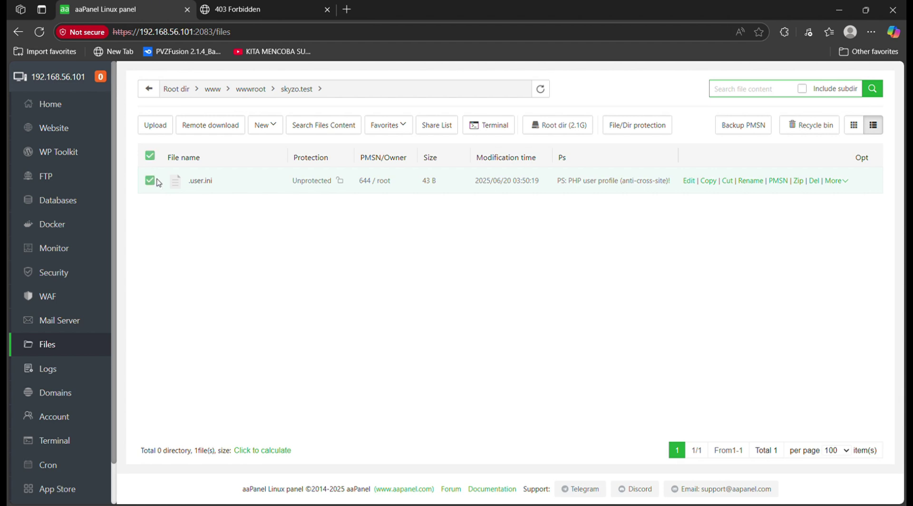
right_click(191, 177)
left_click(241, 326)
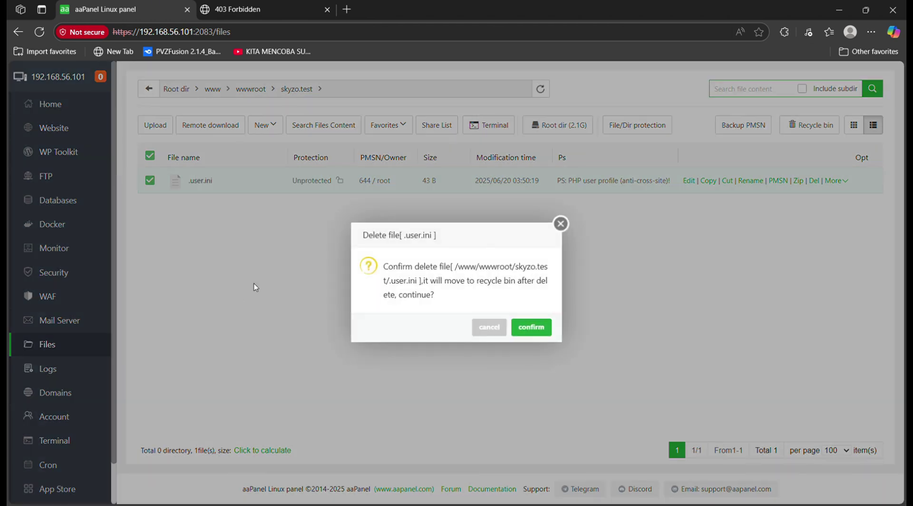
left_click(532, 327)
Queue Chefer-1.0.0.zip for single-file upload into /www/wwwroot/skyzo.test
left_click(155, 125)
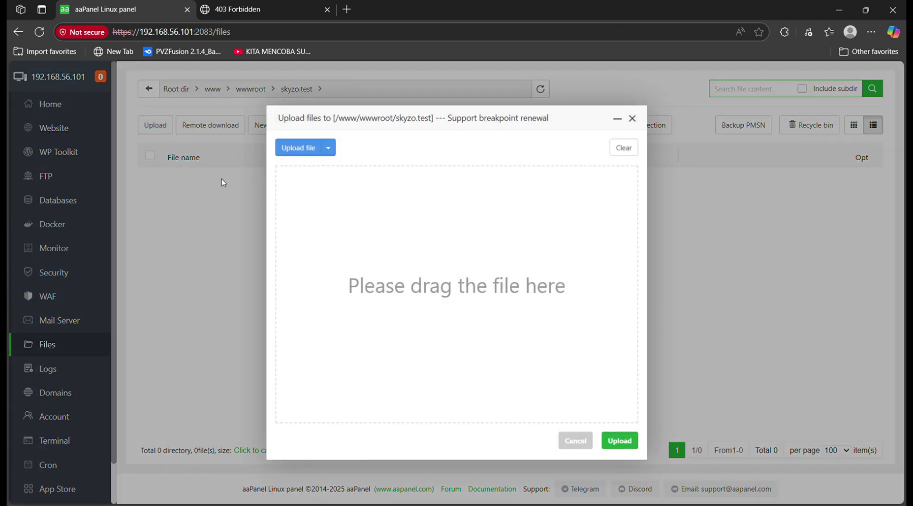
left_click(329, 147)
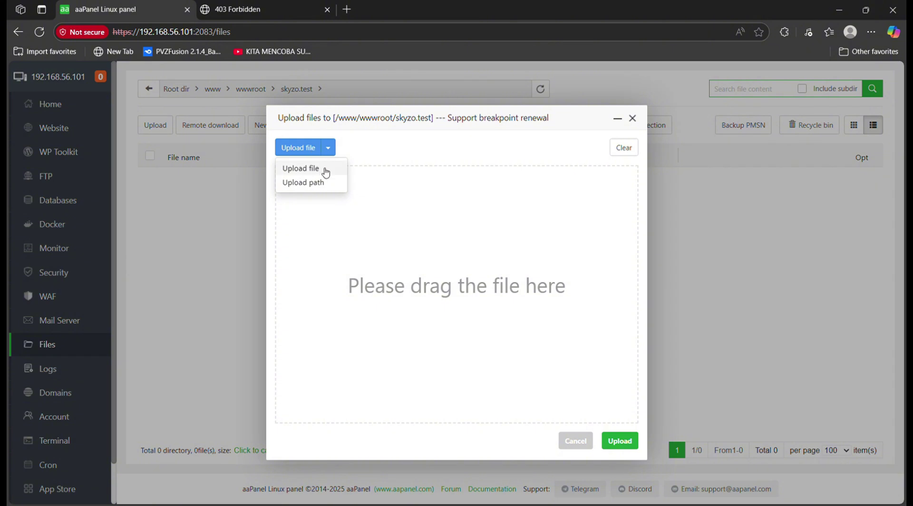
left_click(323, 168)
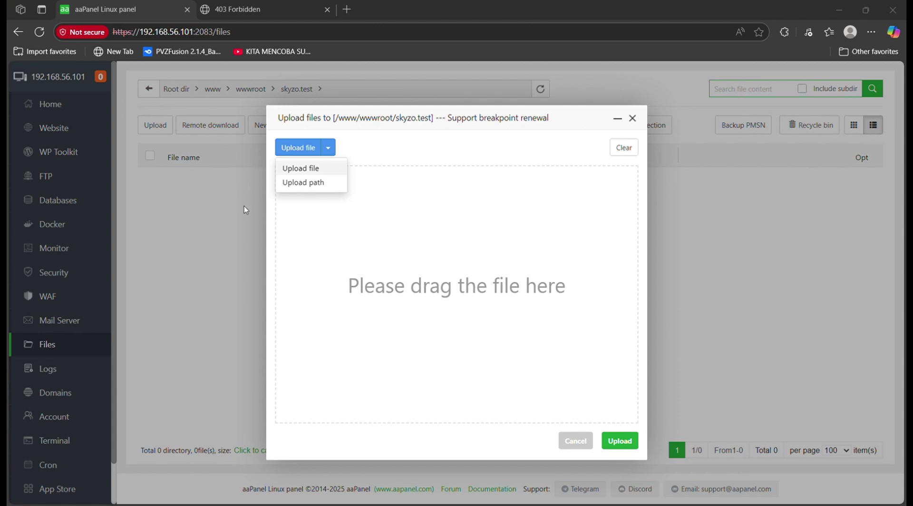
left_click(362, 261)
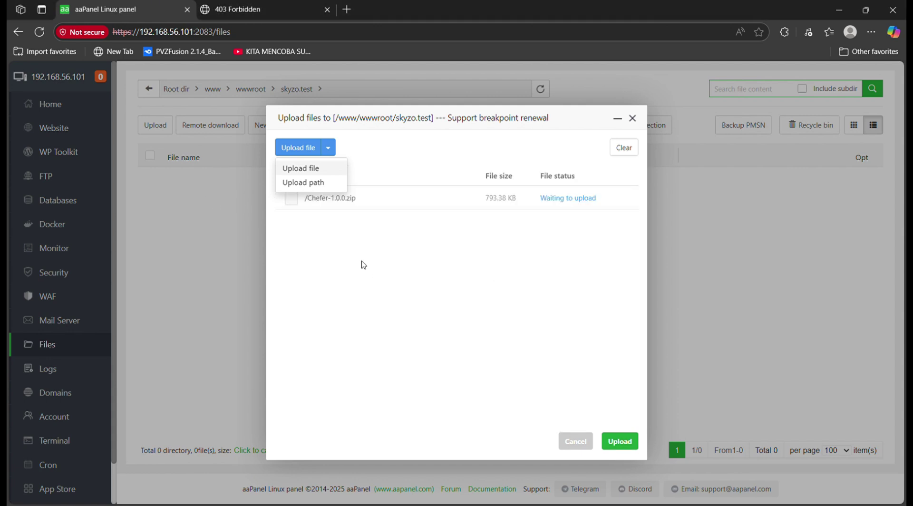
Upload Chefer-1.0.0.zip (793.38 KB) and start unzipping it into /www/wwwroot/skyzo.test
left_click(607, 446)
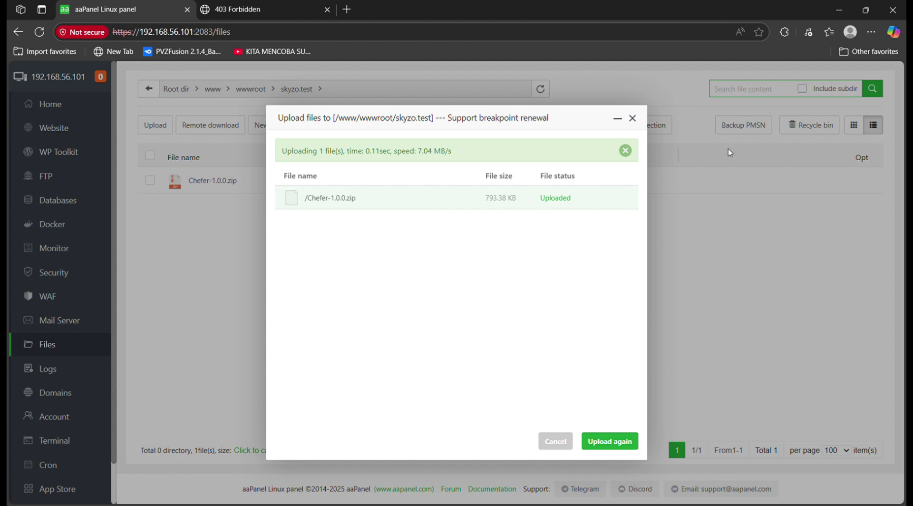
left_click(557, 442)
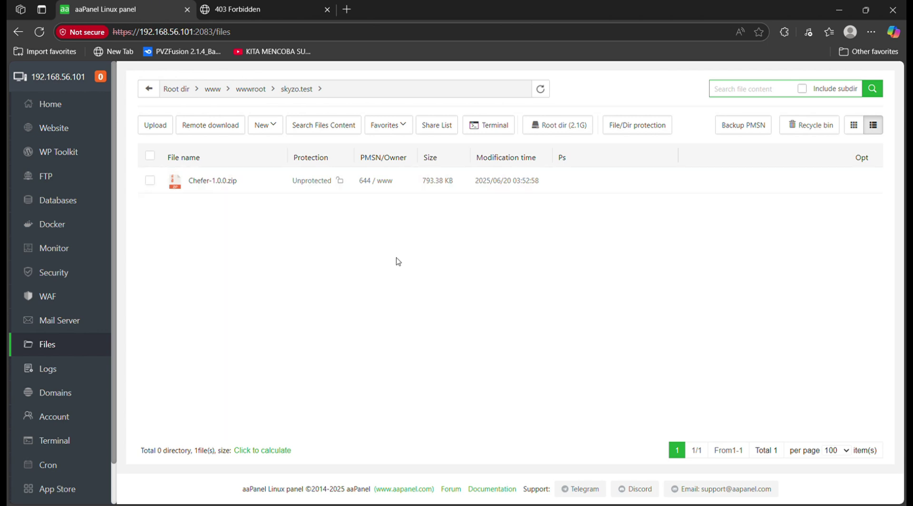
left_click(210, 182)
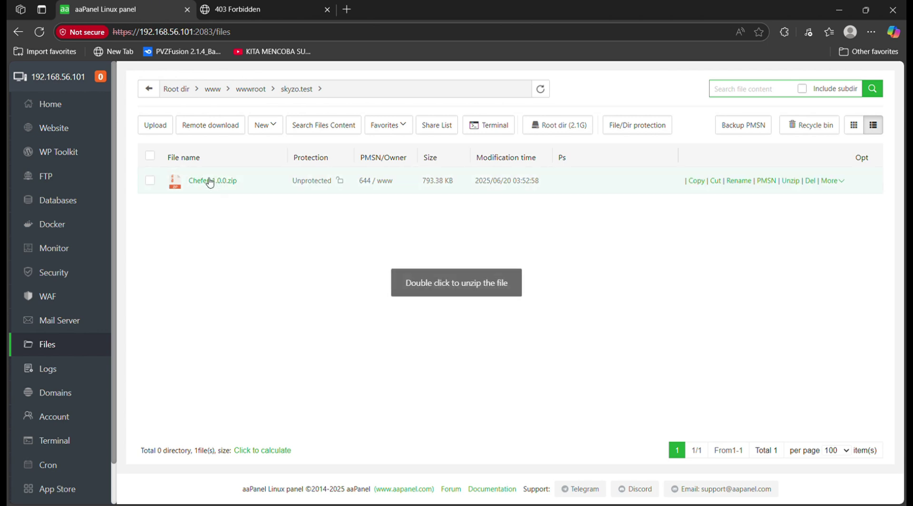
left_click(150, 181)
right_click(360, 184)
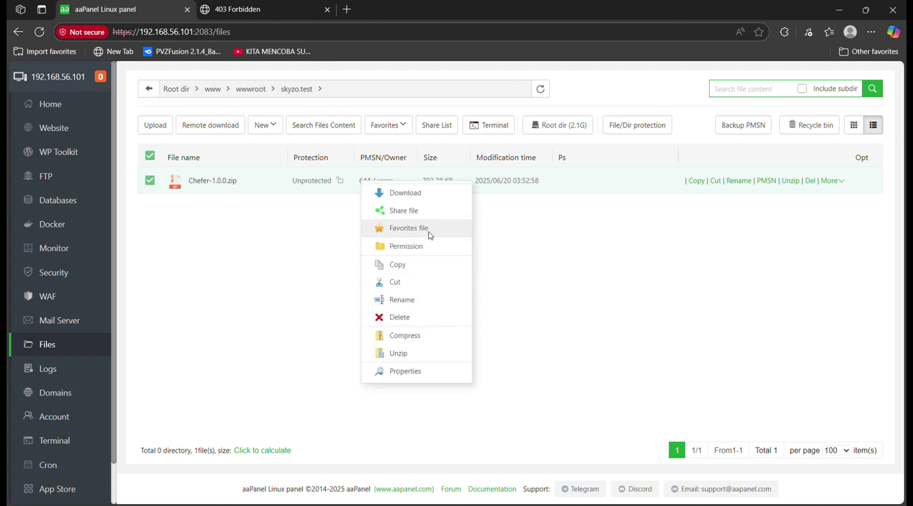
left_click(418, 353)
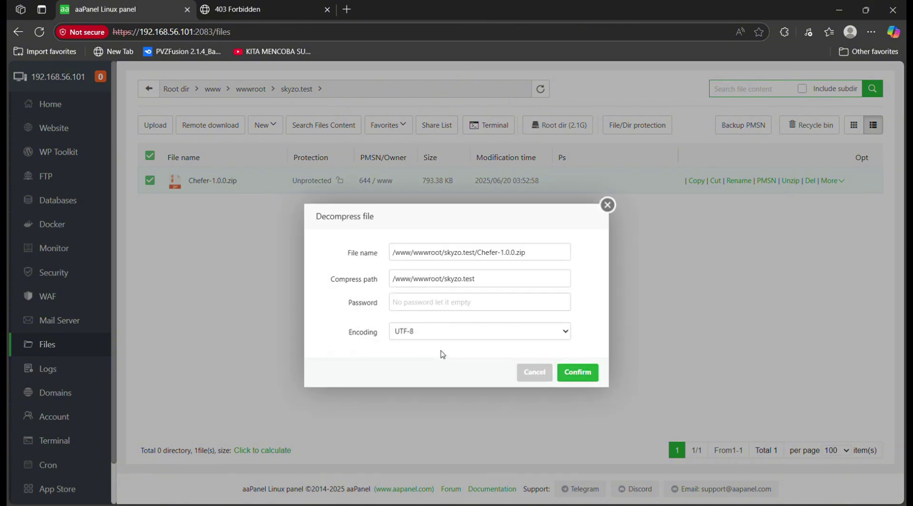
Confirm extraction into a Chefer-1.0.0 folder, checking the site still shows Forbidden
left_click(567, 376)
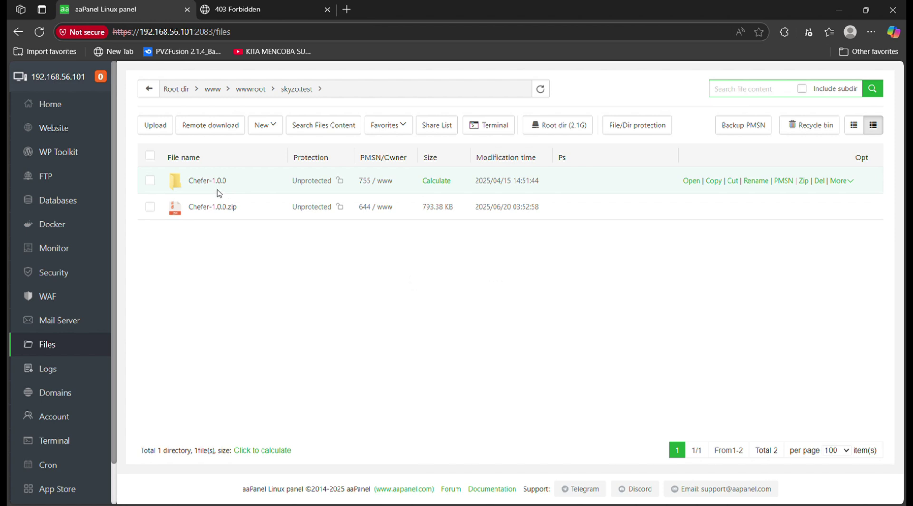
left_click(257, 6)
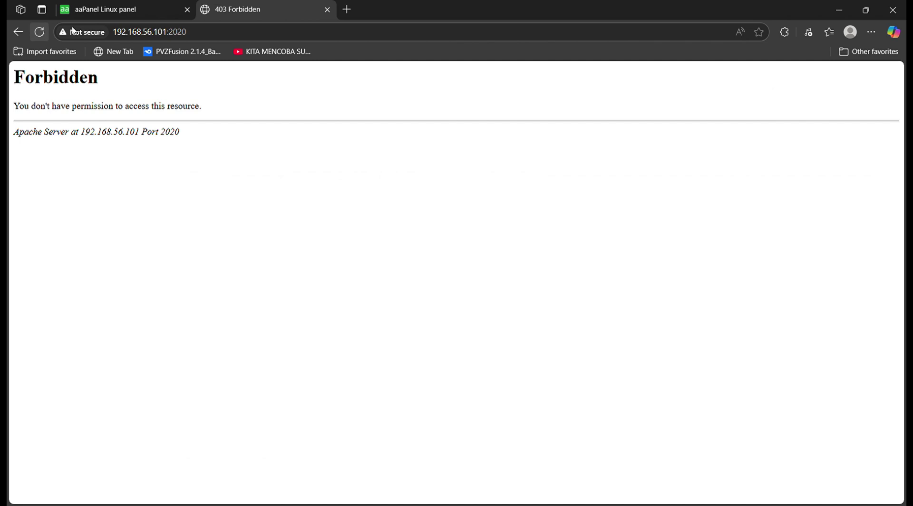
left_click(109, 9)
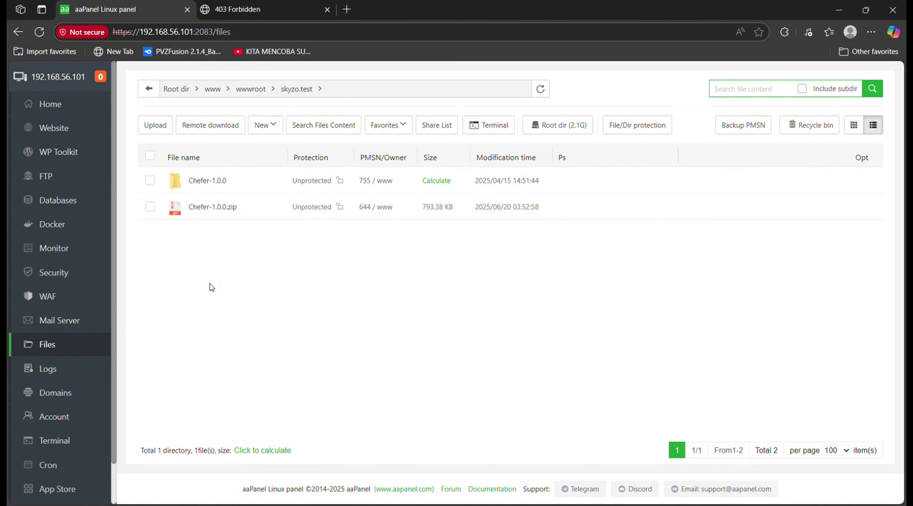
Copy all 17 items from Chefer-1.0.0 and paste them into the skyzo.test root
left_click(195, 182)
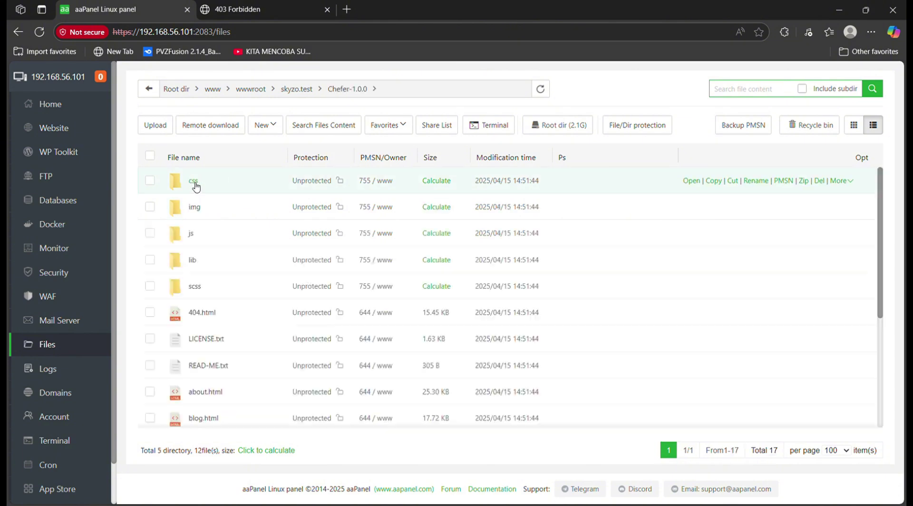
scroll(224, 233, "down", 4)
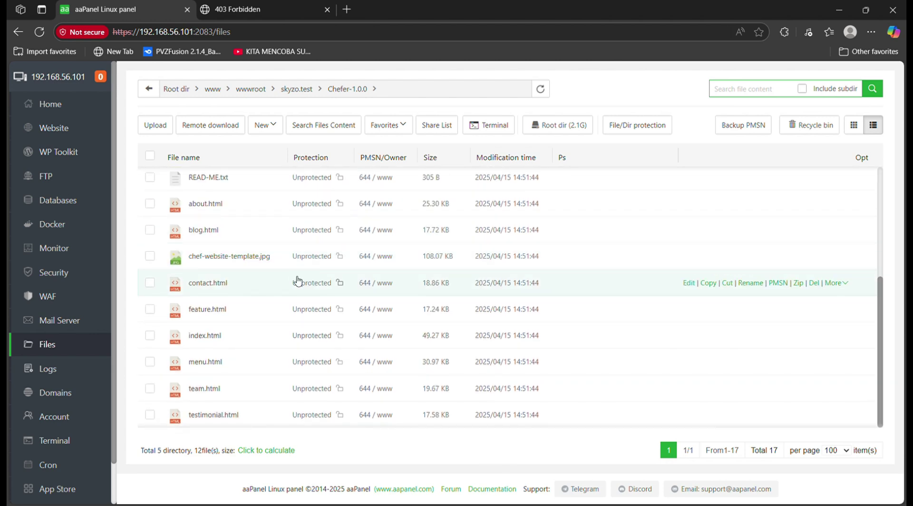
scroll(300, 292, "up", 4)
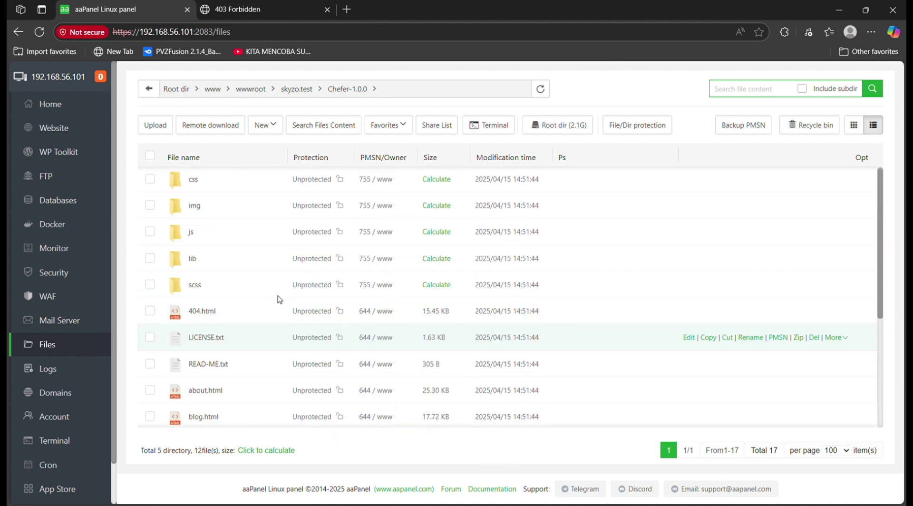
left_click(149, 156)
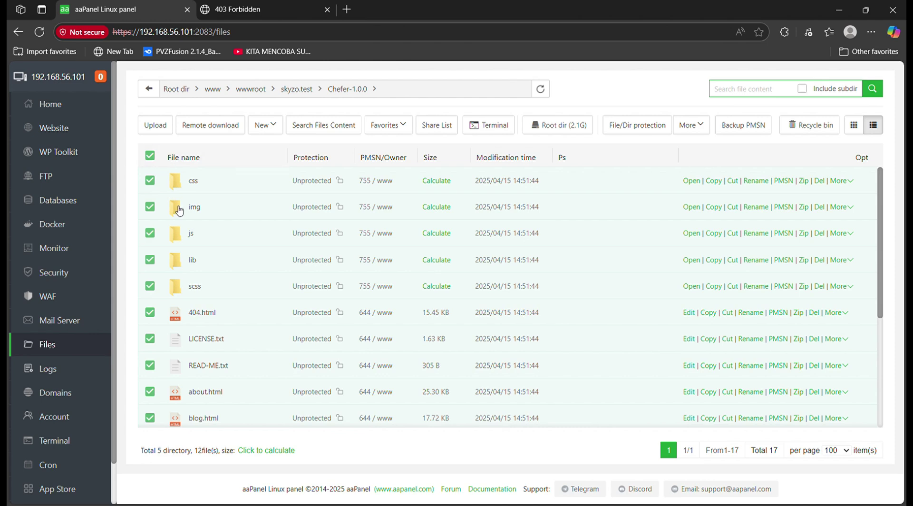
key("ctrl+c")
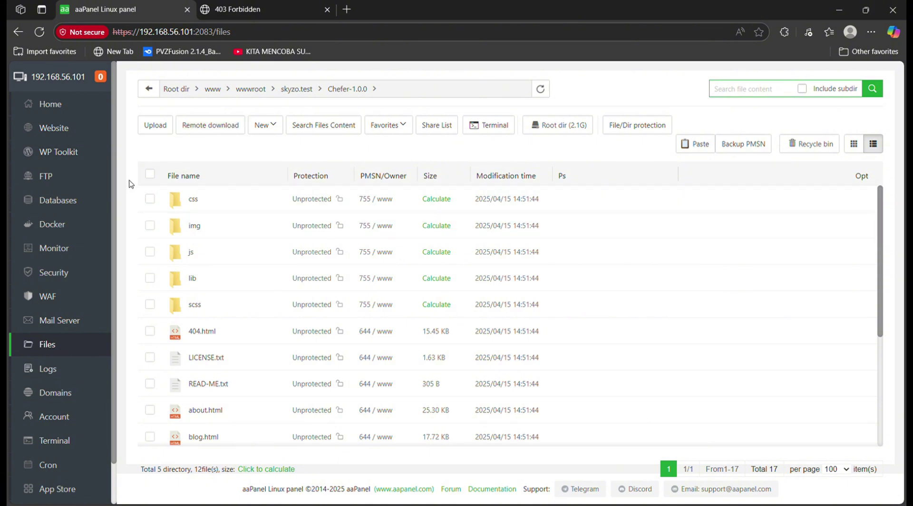
left_click(150, 90)
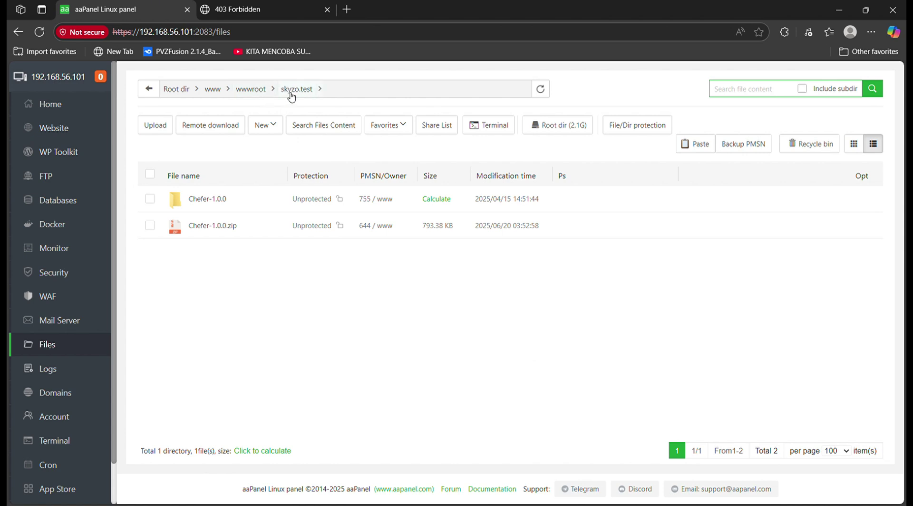
key("ctrl+v")
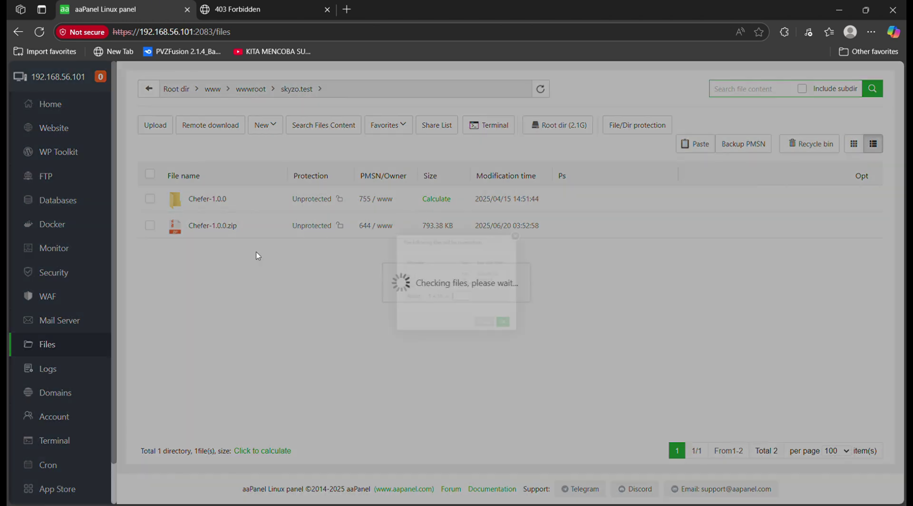
Dismiss the overwrite prompt and check that the Chefer-1.0.0 folder is now empty
left_click(557, 202)
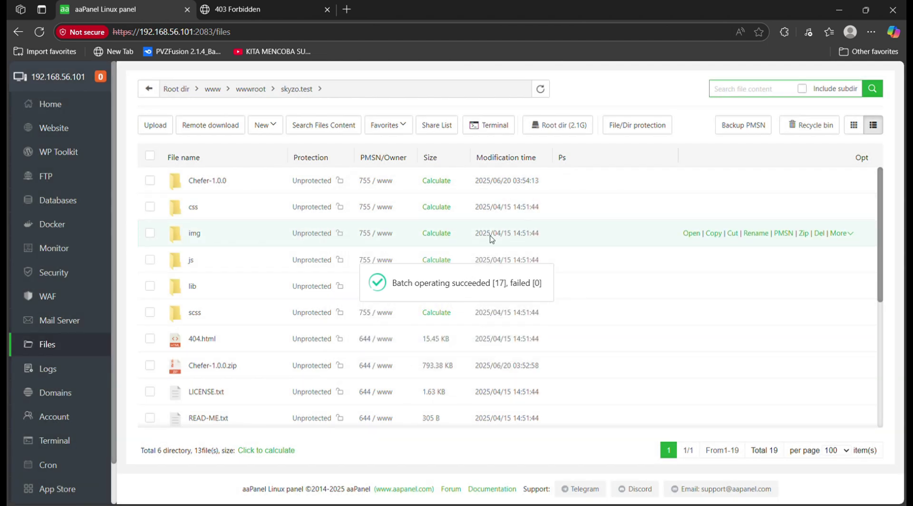
scroll(343, 333, "down", 5)
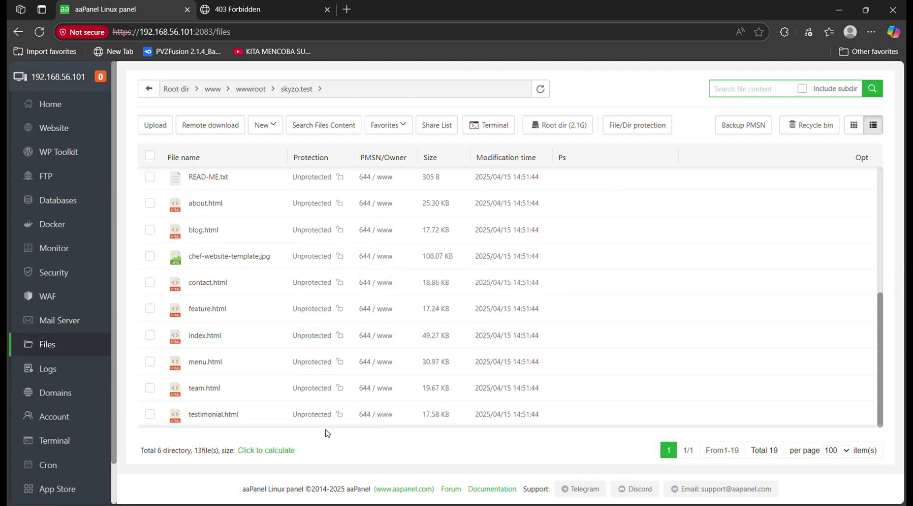
scroll(188, 285, "up", 5)
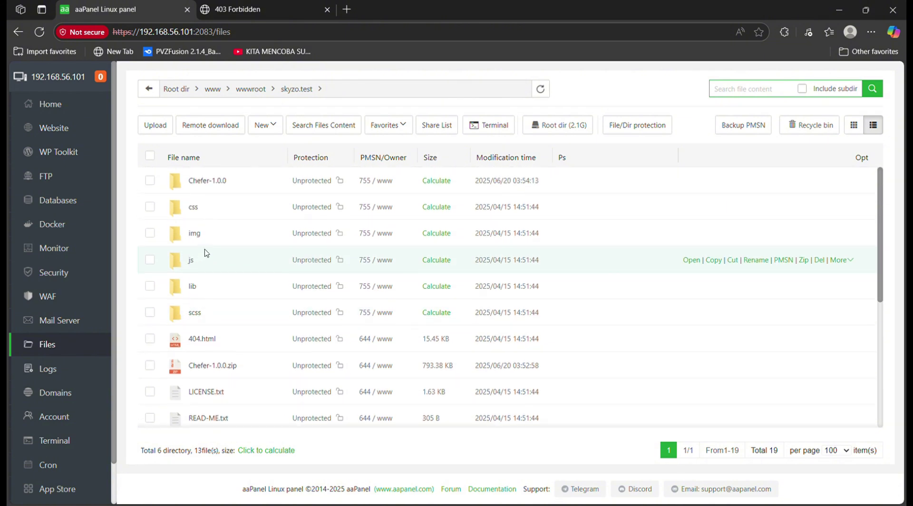
left_click(179, 185)
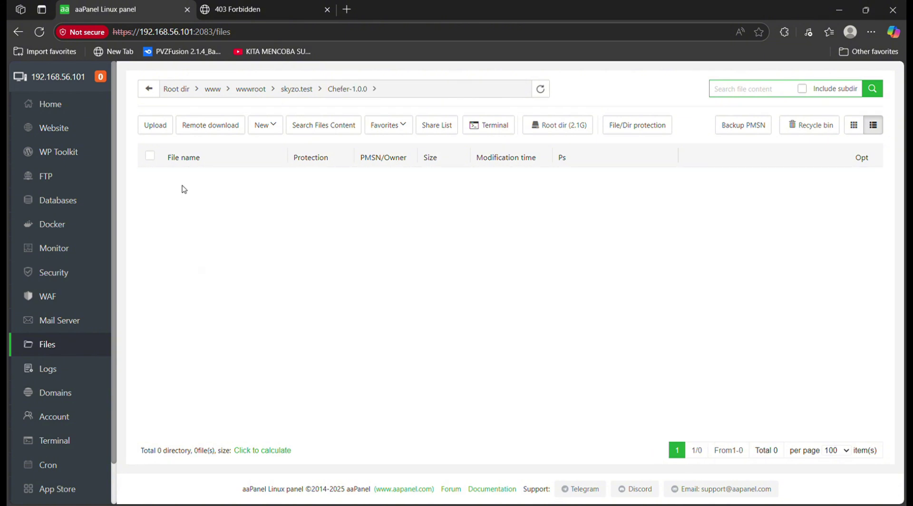
left_click(18, 32)
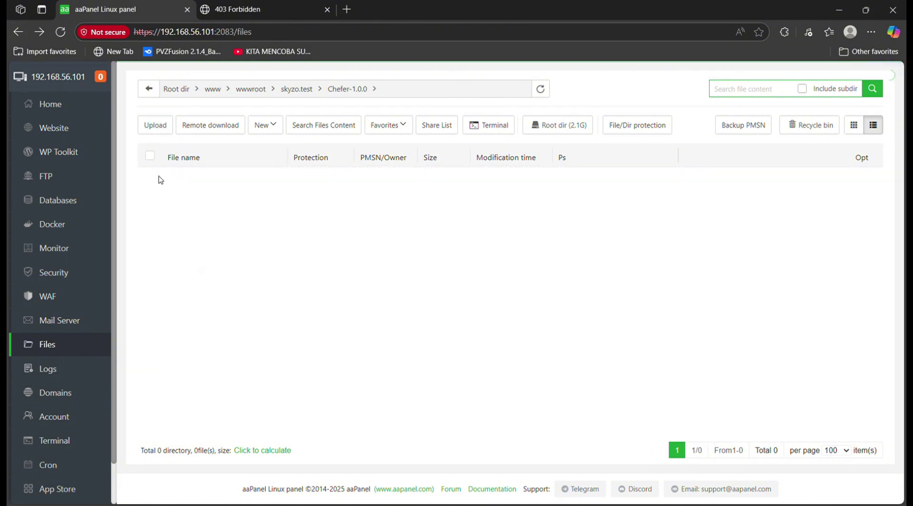
left_click(296, 89)
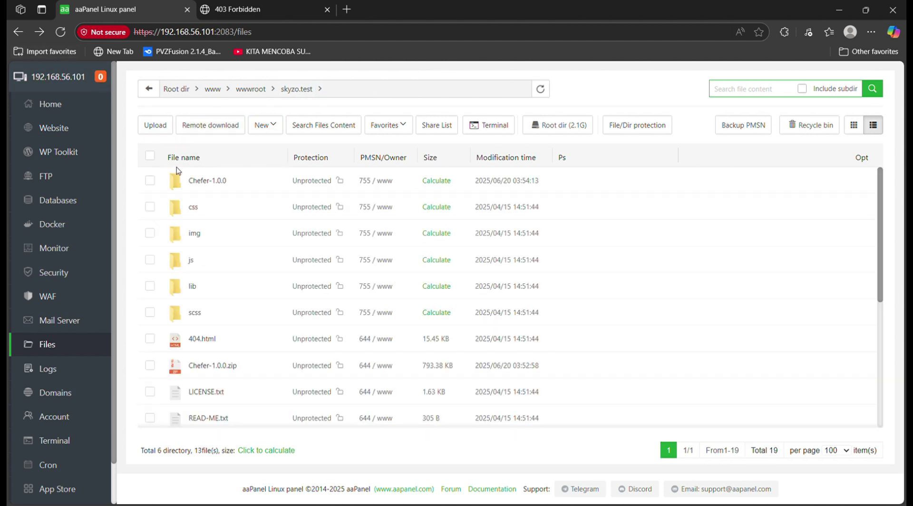
Delete the empty Chefer-1.0.0 folder and reload port 2020 to show the Chefer template
left_click(149, 180)
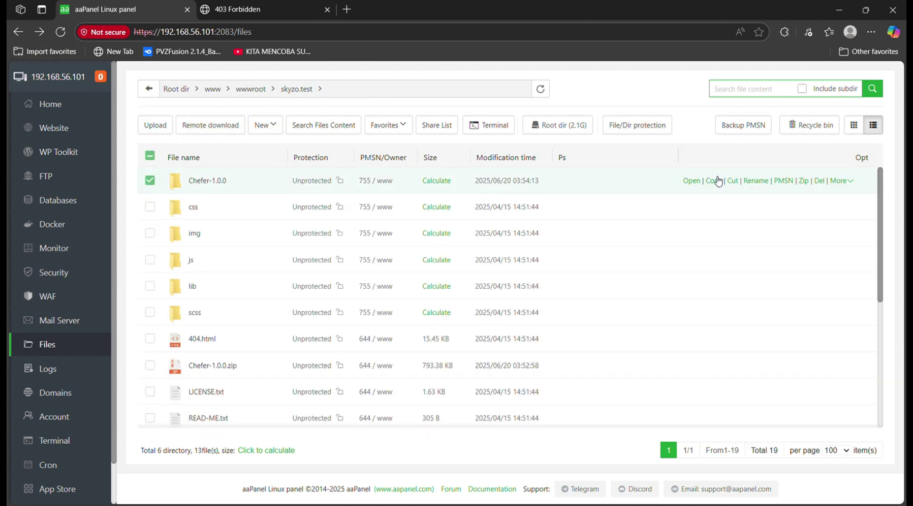
right_click(475, 180)
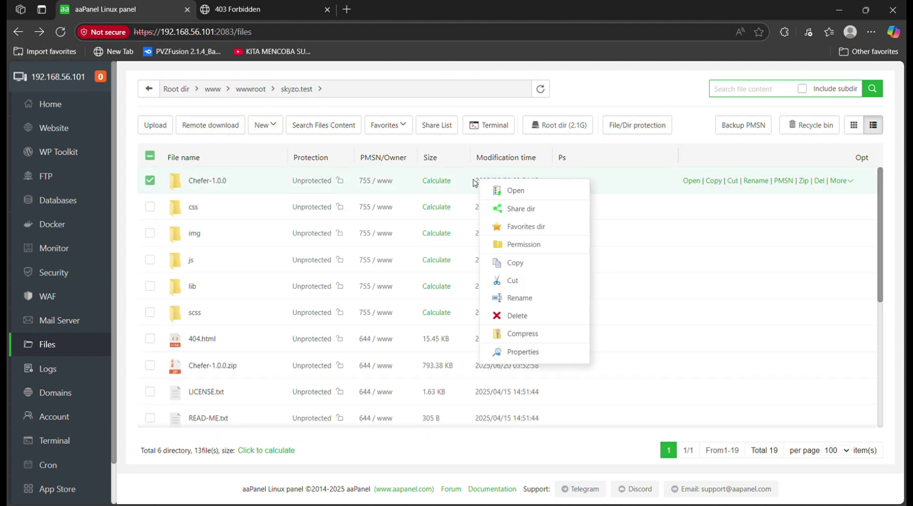
left_click(545, 318)
left_click(531, 327)
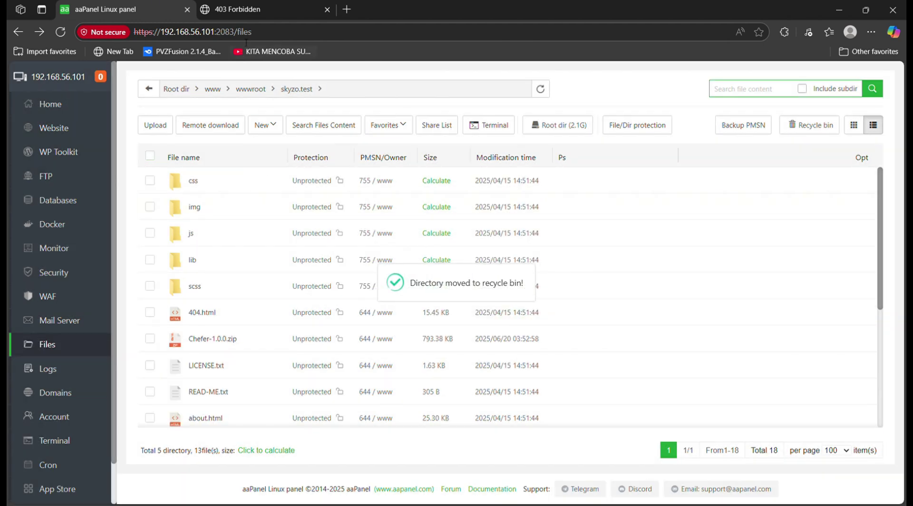
left_click(245, 6)
left_click(39, 33)
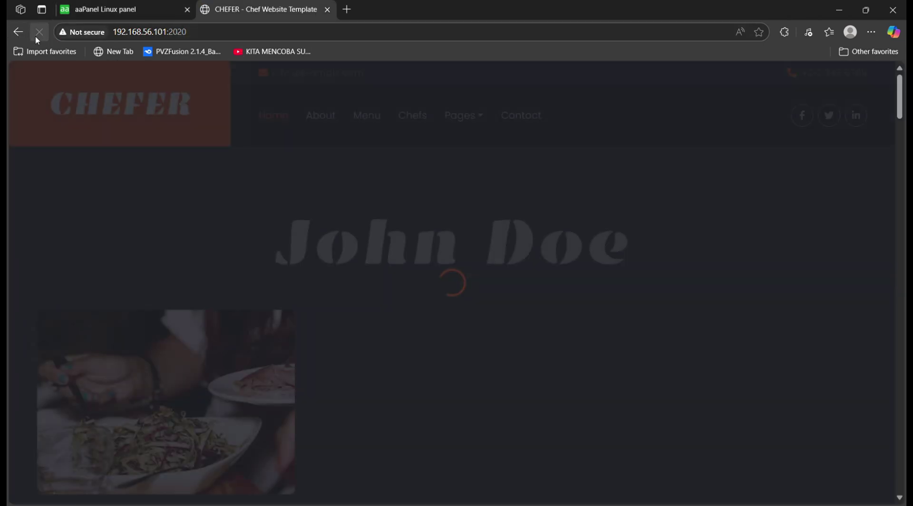
Scroll up and down through the live CHEFER template site on port 2020
scroll(445, 225, "down", 20)
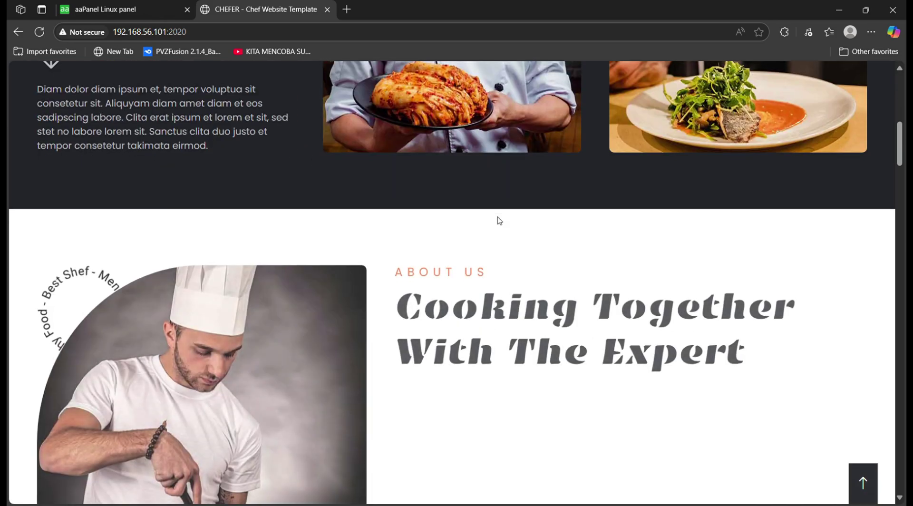
scroll(506, 225, "down", 20)
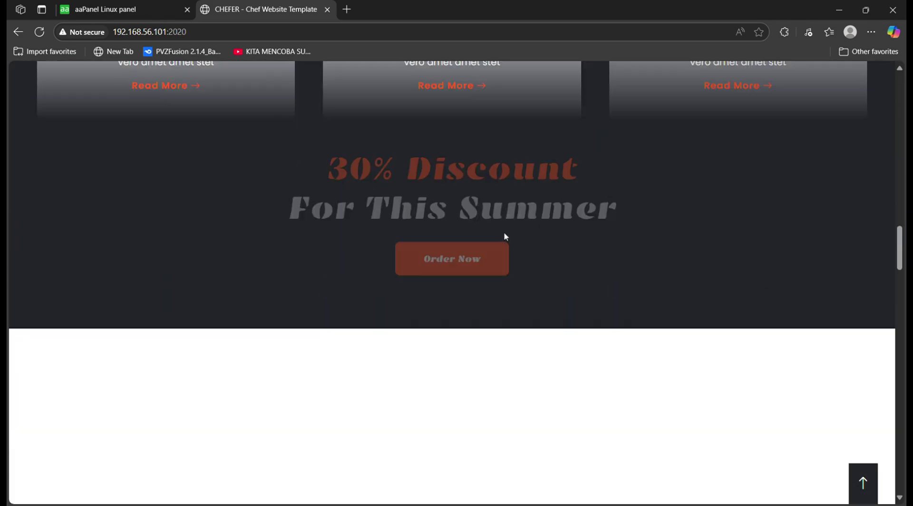
scroll(509, 234, "up", 20)
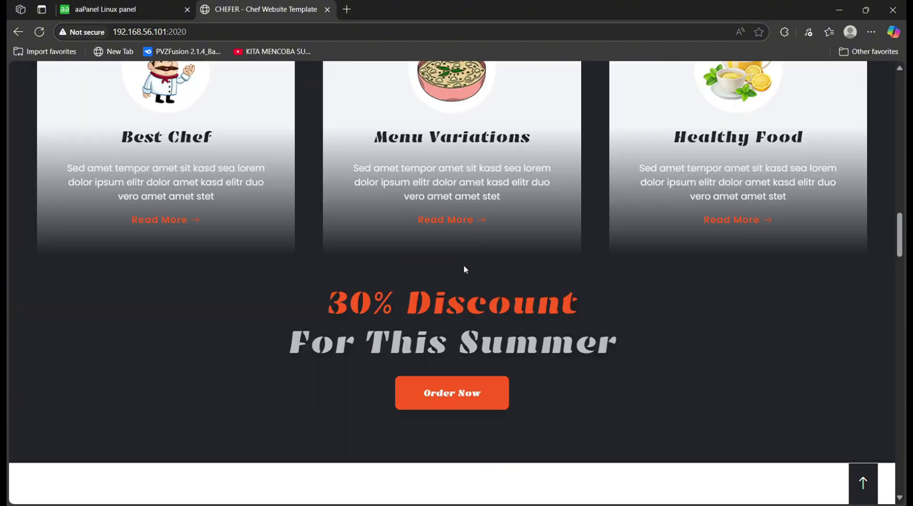
scroll(397, 188, "up", 10)
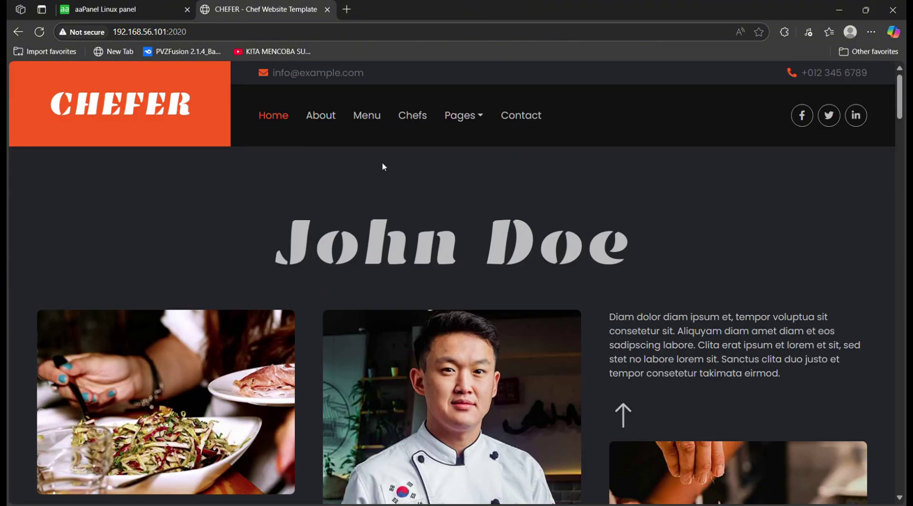
scroll(376, 152, "down", 15)
scroll(387, 157, "down", 10)
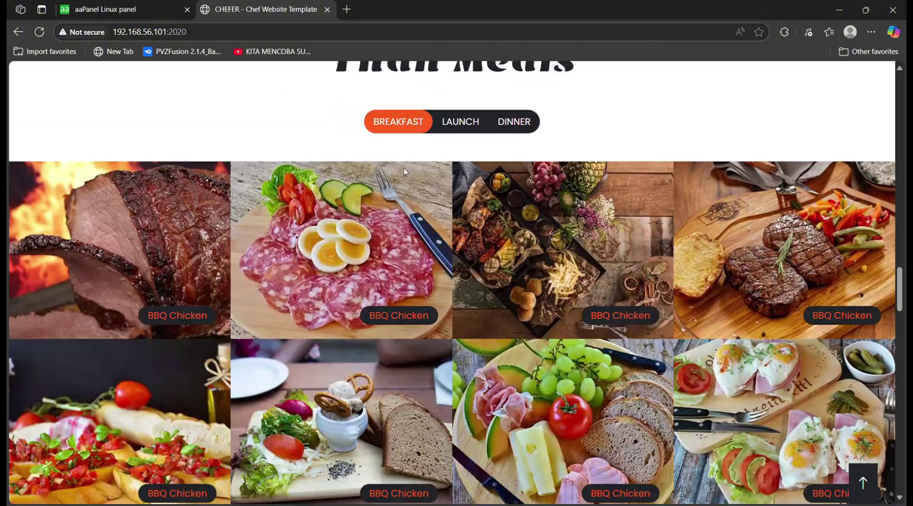
scroll(236, 295, "up", 5)
scroll(236, 295, "up", 15)
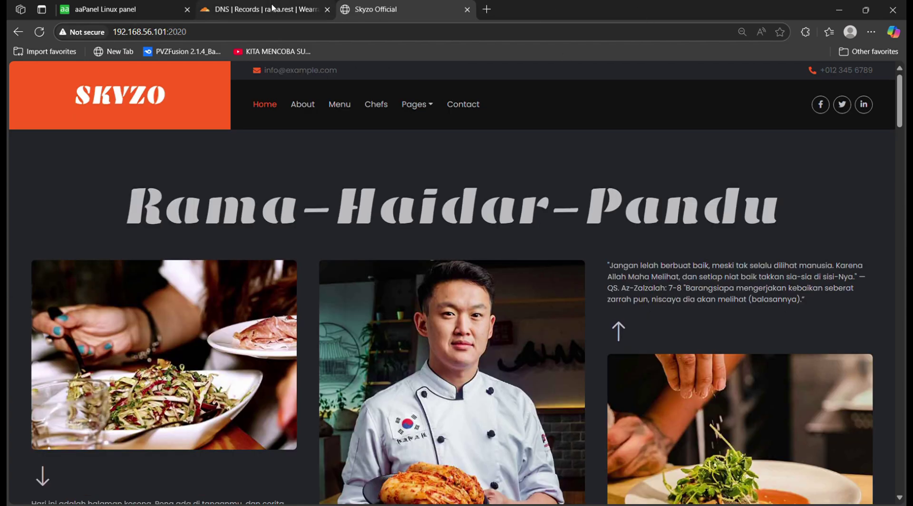
Close the DNS records tab and scroll down the live Skyzo Official page
scroll(330, 129, "down", 5)
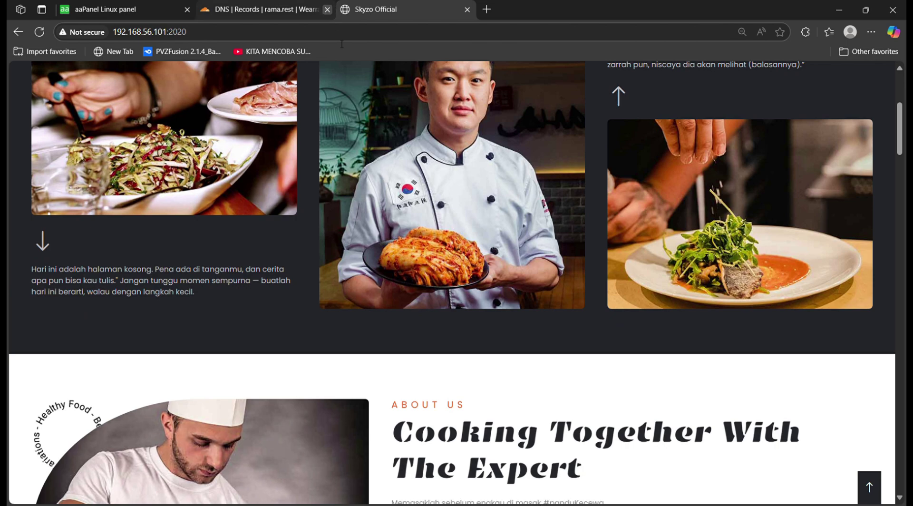
left_click(327, 9)
scroll(355, 173, "down", 12)
scroll(381, 166, "down", 5)
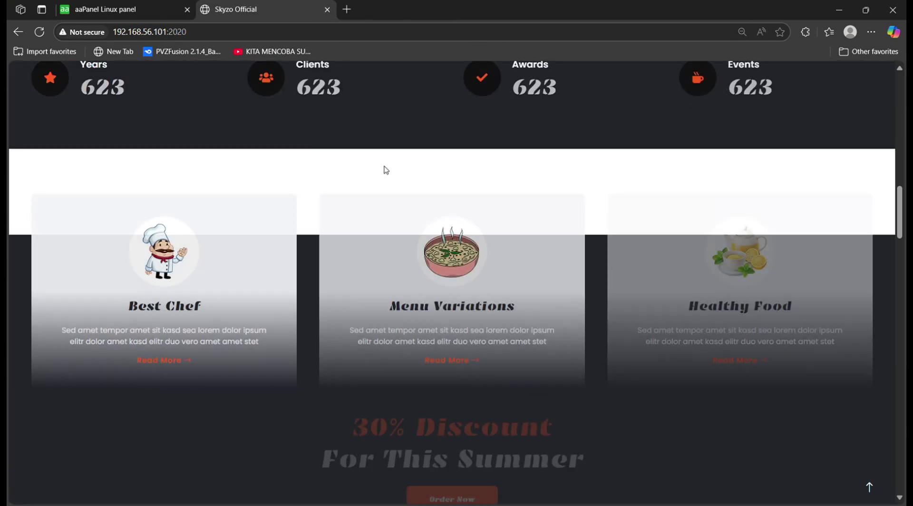
scroll(418, 159, "down", 5)
scroll(527, 253, "down", 15)
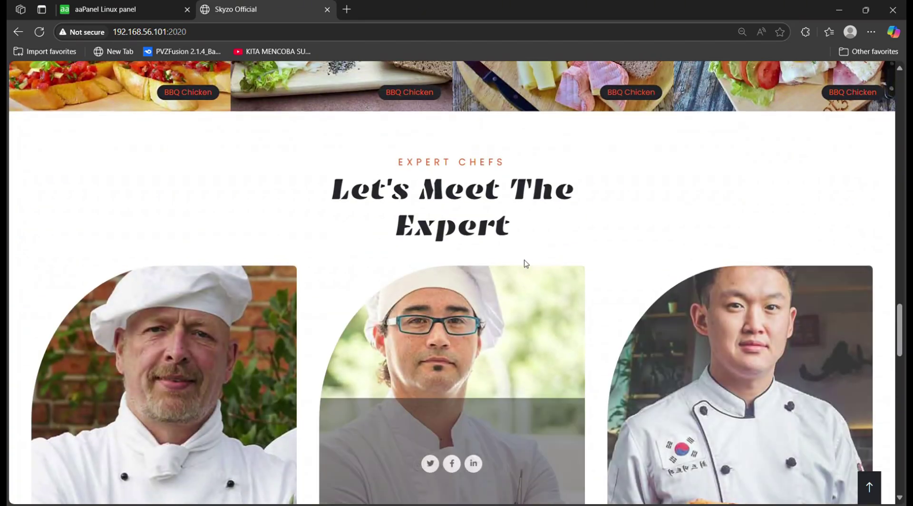
Return to the aaPanel tab and open the Home dashboard showing 1 site
scroll(524, 255, "up", 20)
scroll(561, 265, "up", 2)
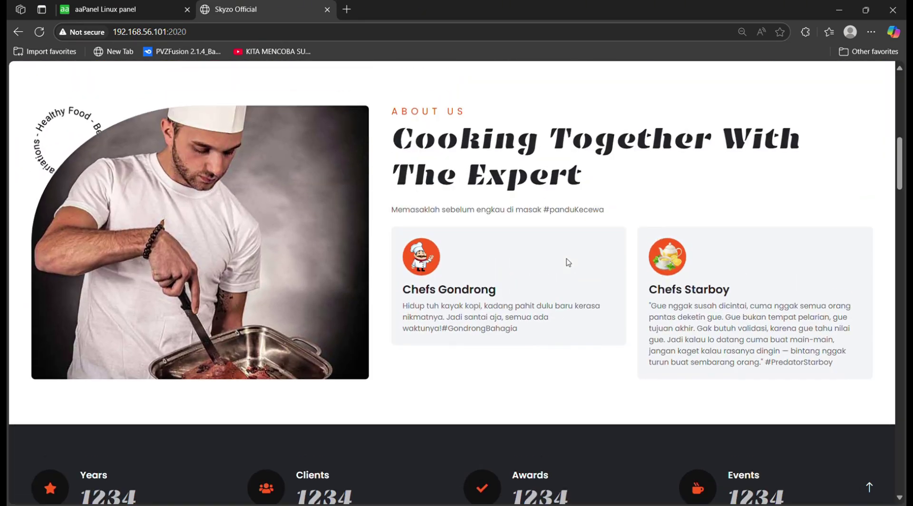
scroll(566, 259, "up", 3)
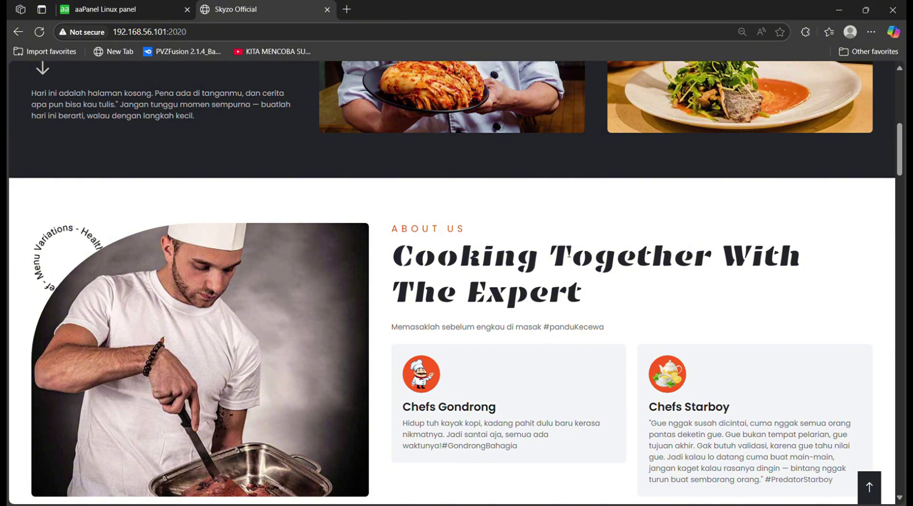
scroll(568, 254, "up", 8)
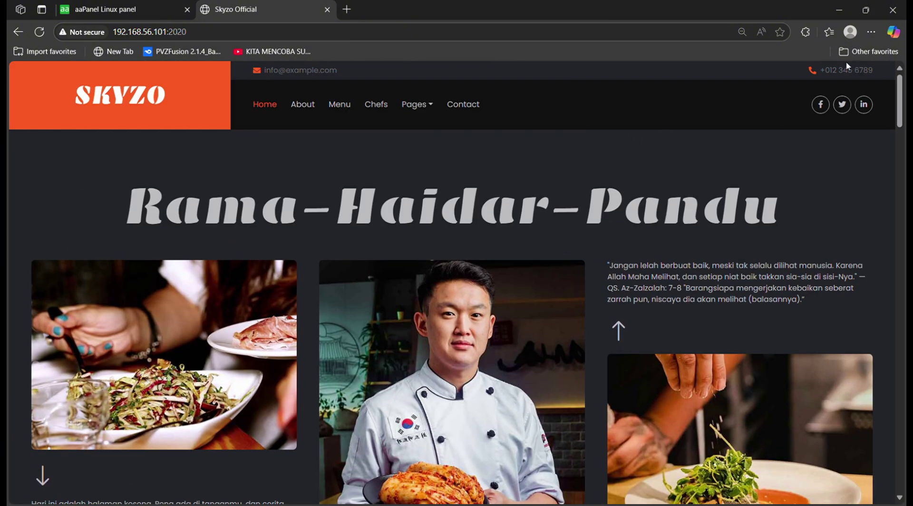
left_click(109, 9)
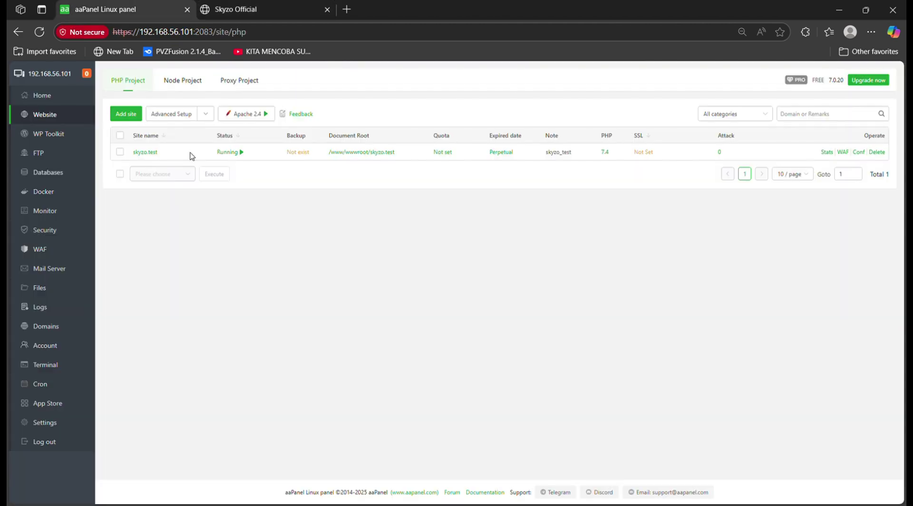
left_click(67, 95)
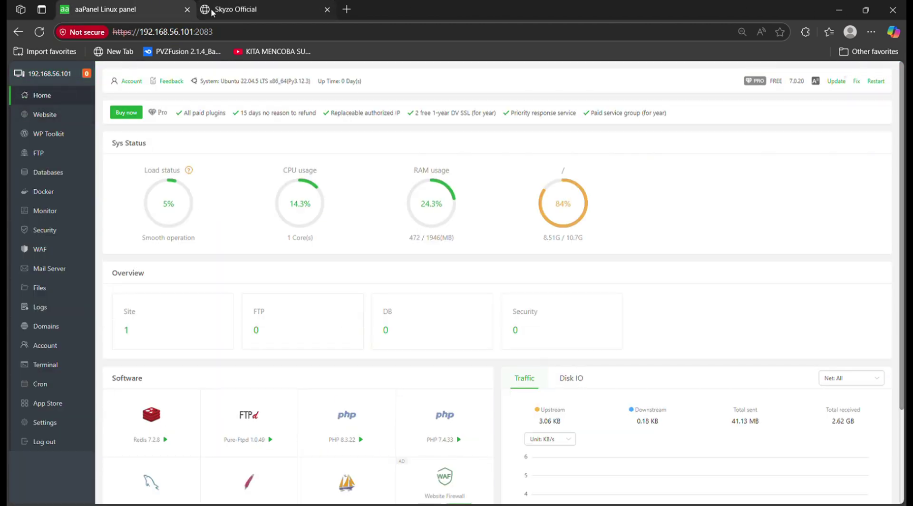